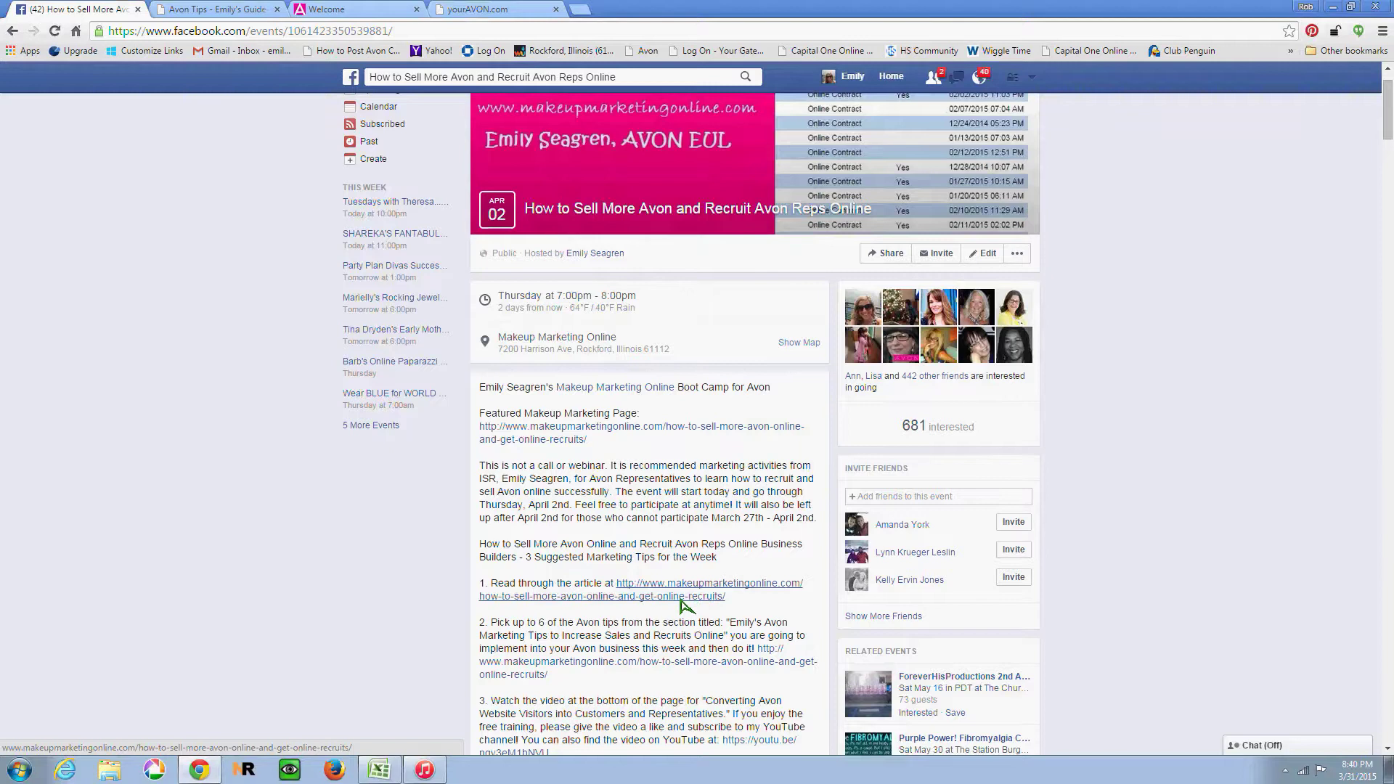
Step: Look through the Facebook event's description, pinned post and recent activity, ending back at the three suggested marketing tips
{"action": "scroll", "coordinate": [682, 602], "scroll_direction": "up", "scroll_amount": 1}
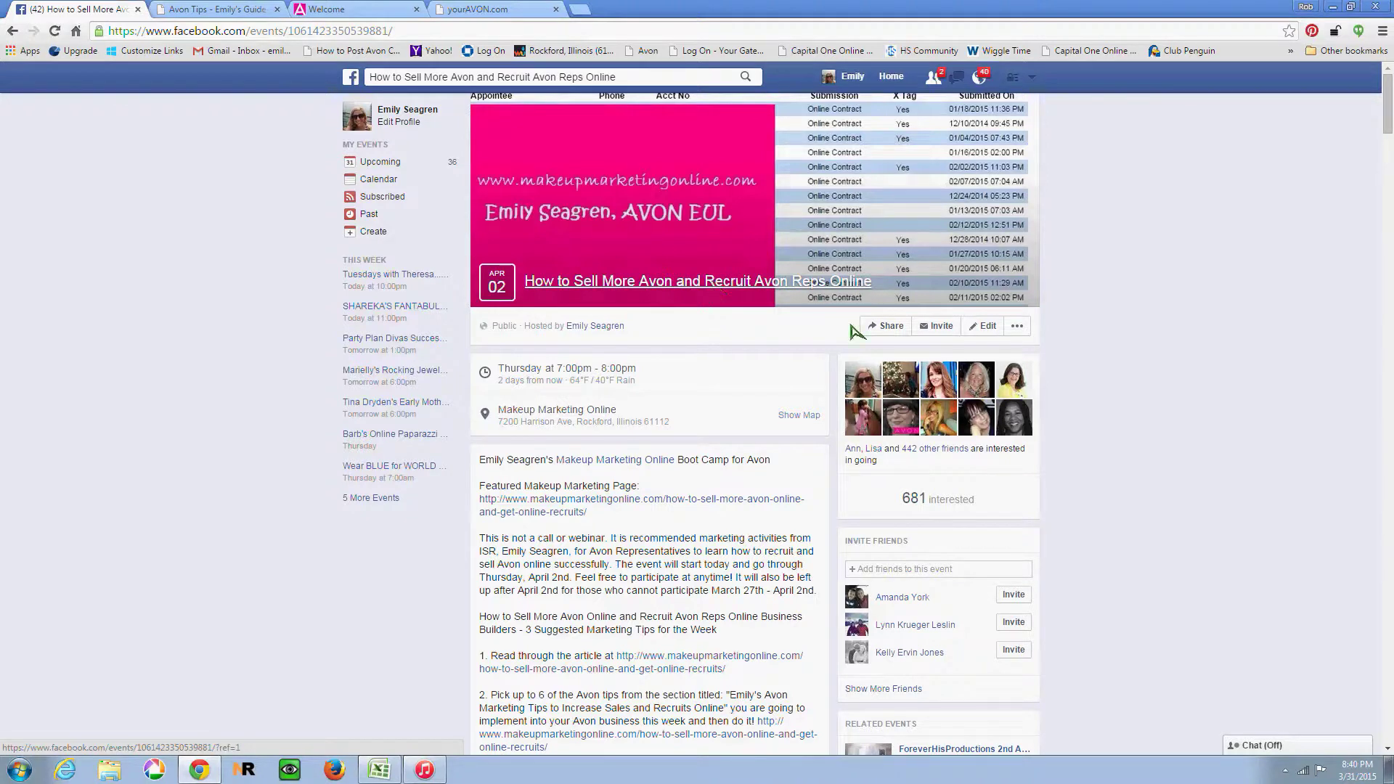
{"action": "scroll", "coordinate": [748, 613], "scroll_direction": "down", "scroll_amount": 1}
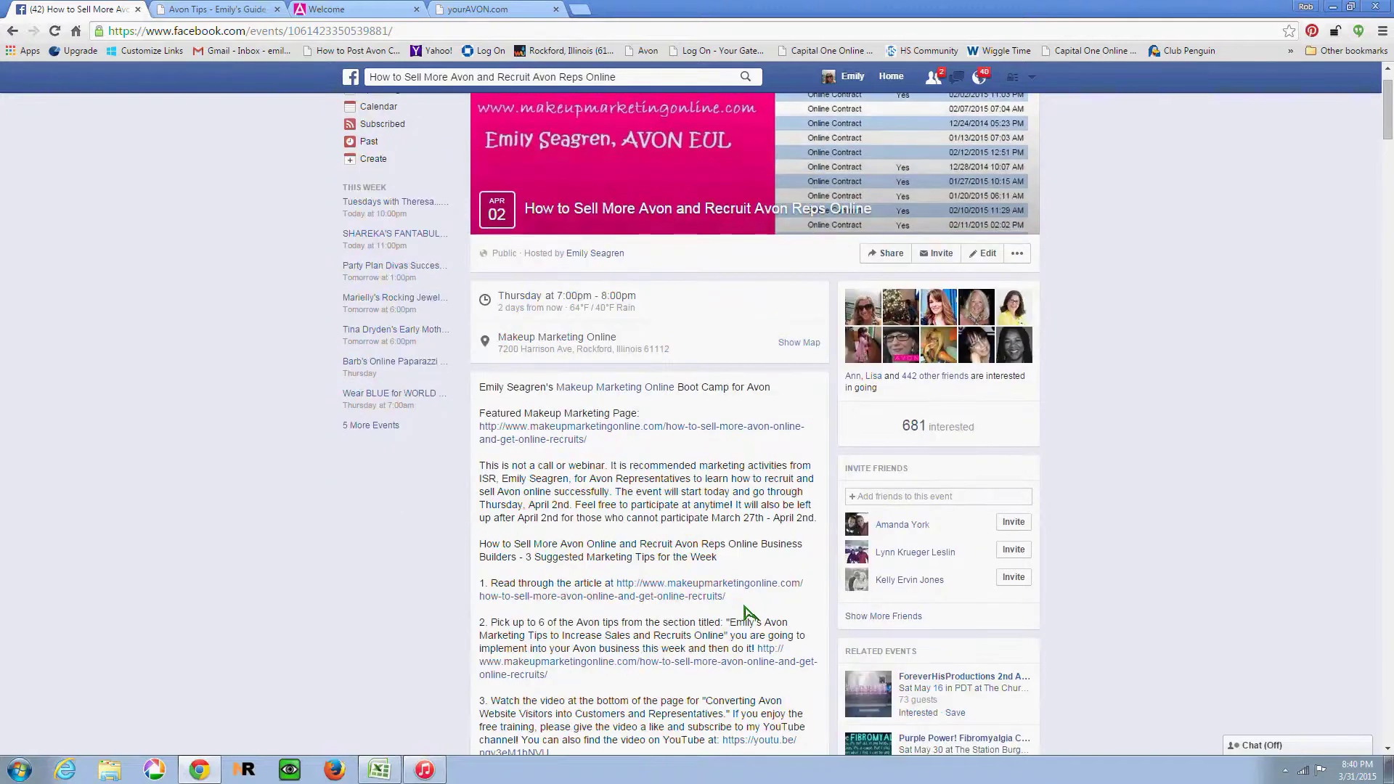
{"action": "scroll", "coordinate": [747, 614], "scroll_direction": "down", "scroll_amount": 12}
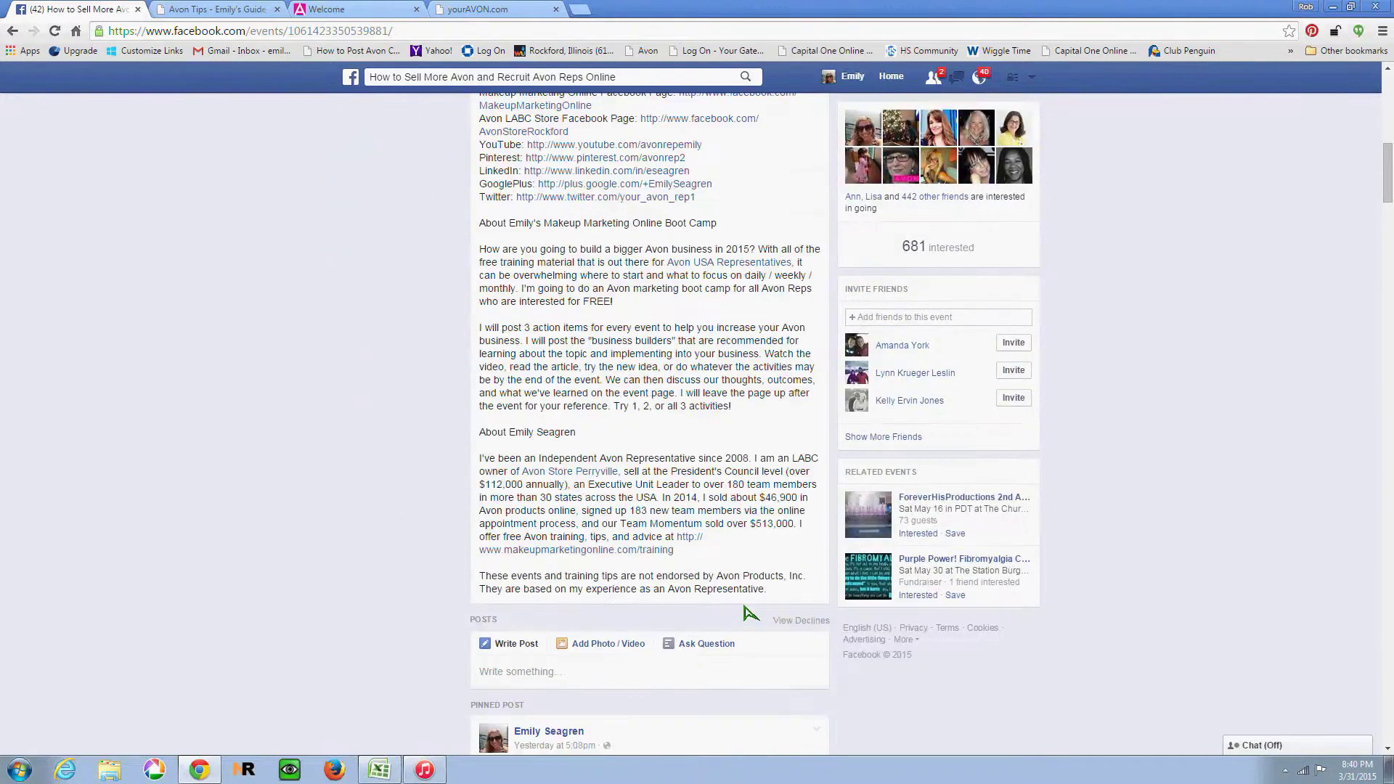
{"action": "scroll", "coordinate": [748, 614], "scroll_direction": "down", "scroll_amount": 6}
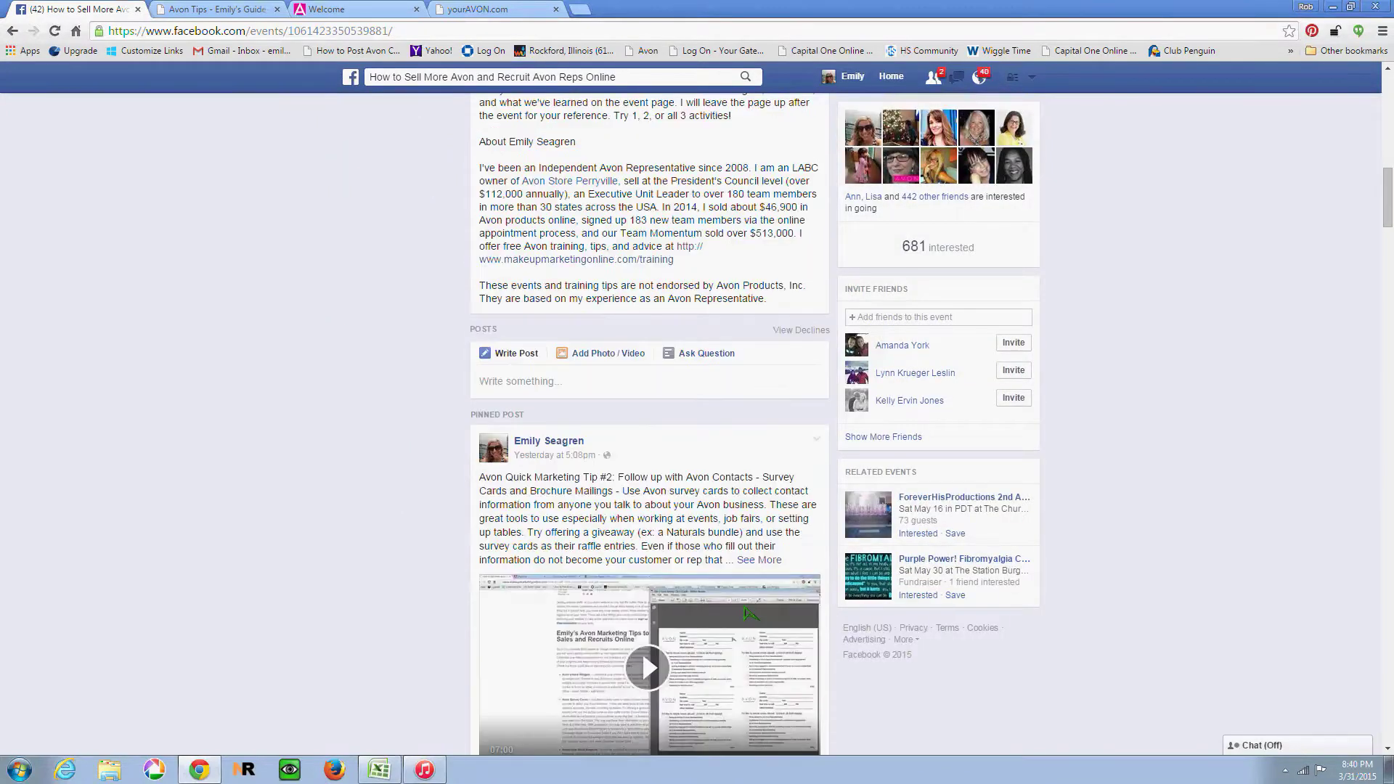
{"action": "scroll", "coordinate": [748, 614], "scroll_direction": "down", "scroll_amount": 6}
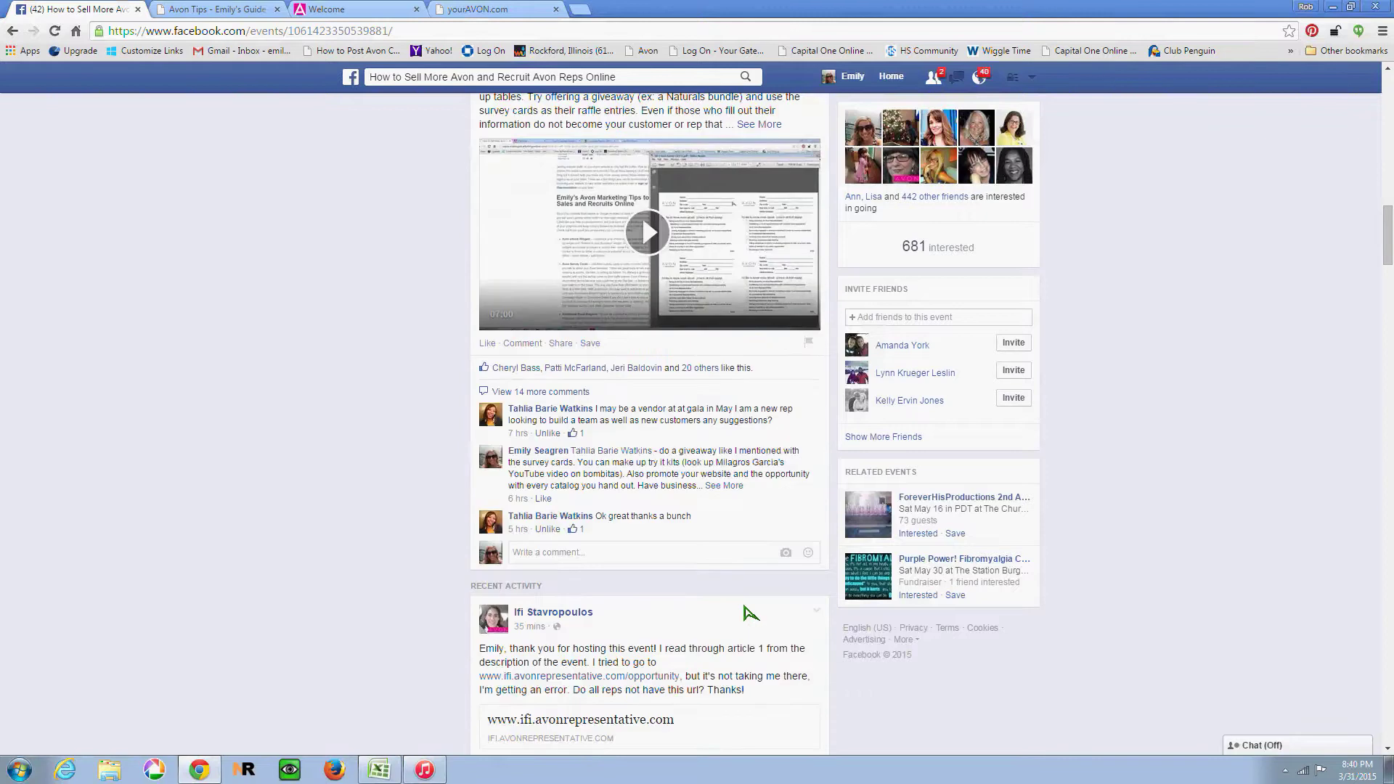
{"action": "scroll", "coordinate": [699, 564], "scroll_direction": "down", "scroll_amount": 2}
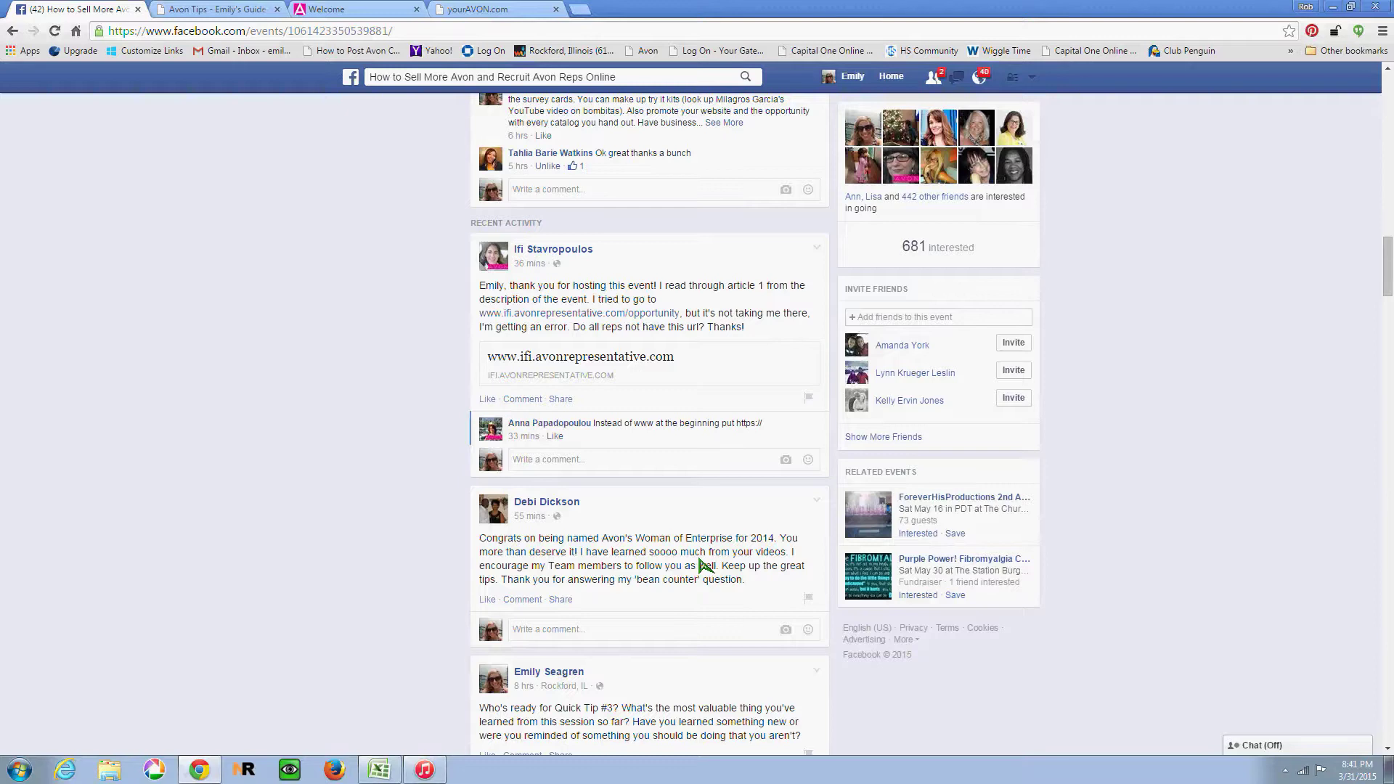
{"action": "scroll", "coordinate": [702, 565], "scroll_direction": "up", "scroll_amount": 6}
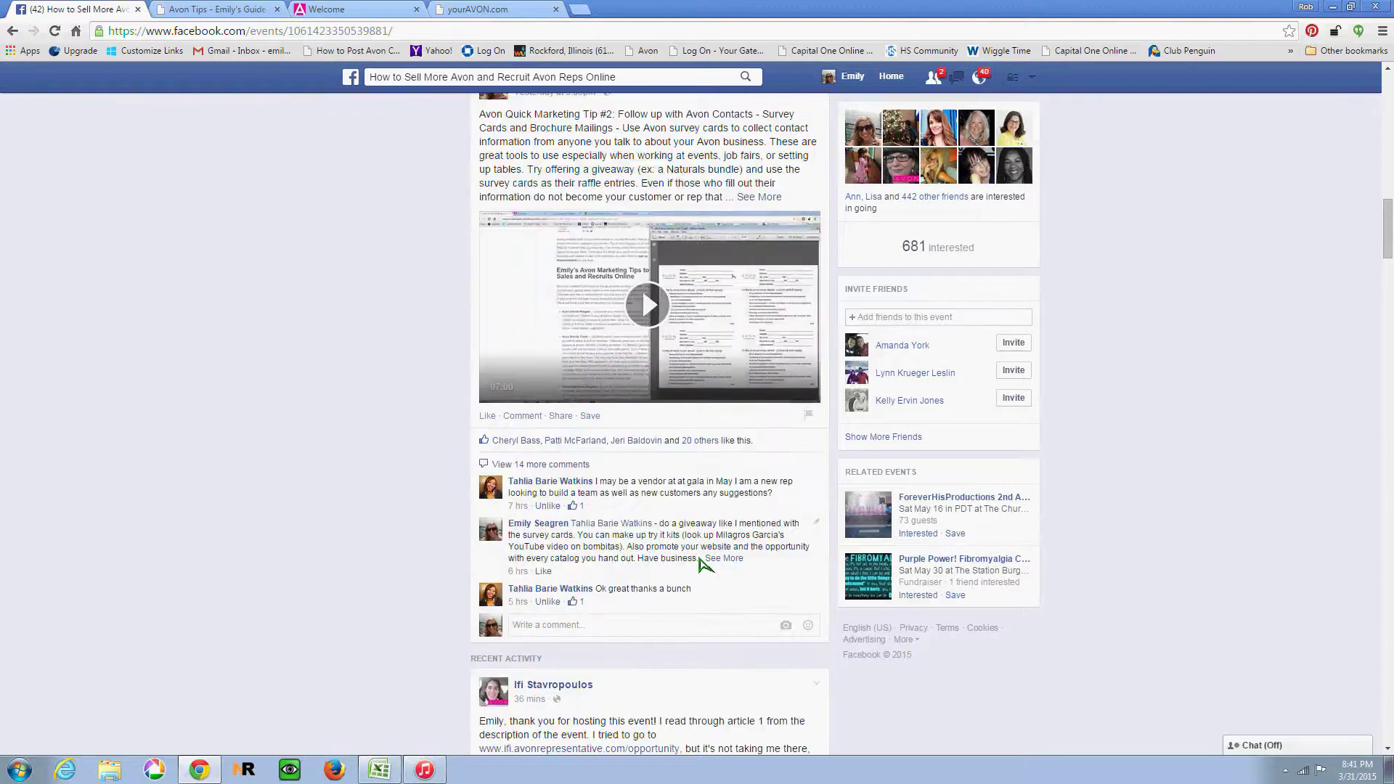
{"action": "scroll", "coordinate": [703, 565], "scroll_direction": "up", "scroll_amount": 10}
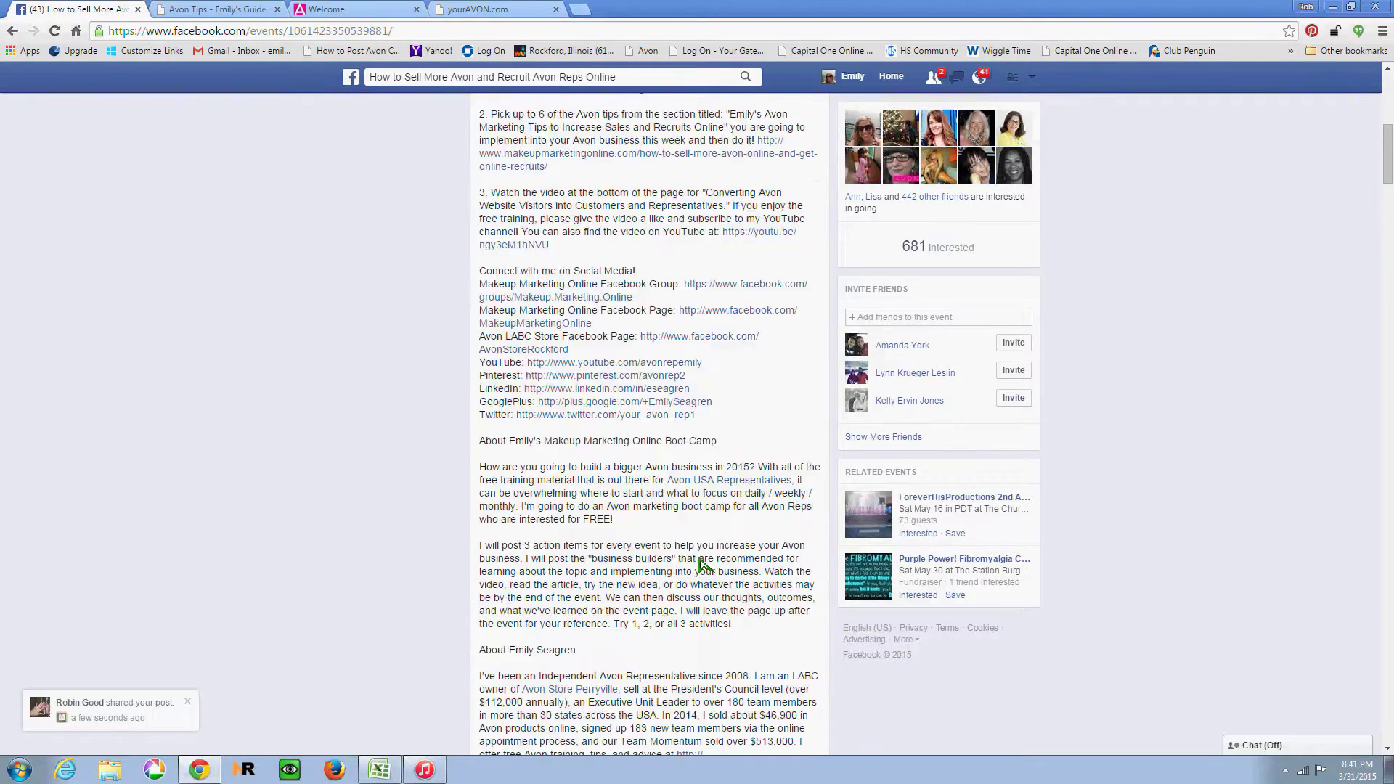
{"action": "scroll", "coordinate": [703, 564], "scroll_direction": "up", "scroll_amount": 3}
{"action": "scroll", "coordinate": [696, 543], "scroll_direction": "up", "scroll_amount": 1}
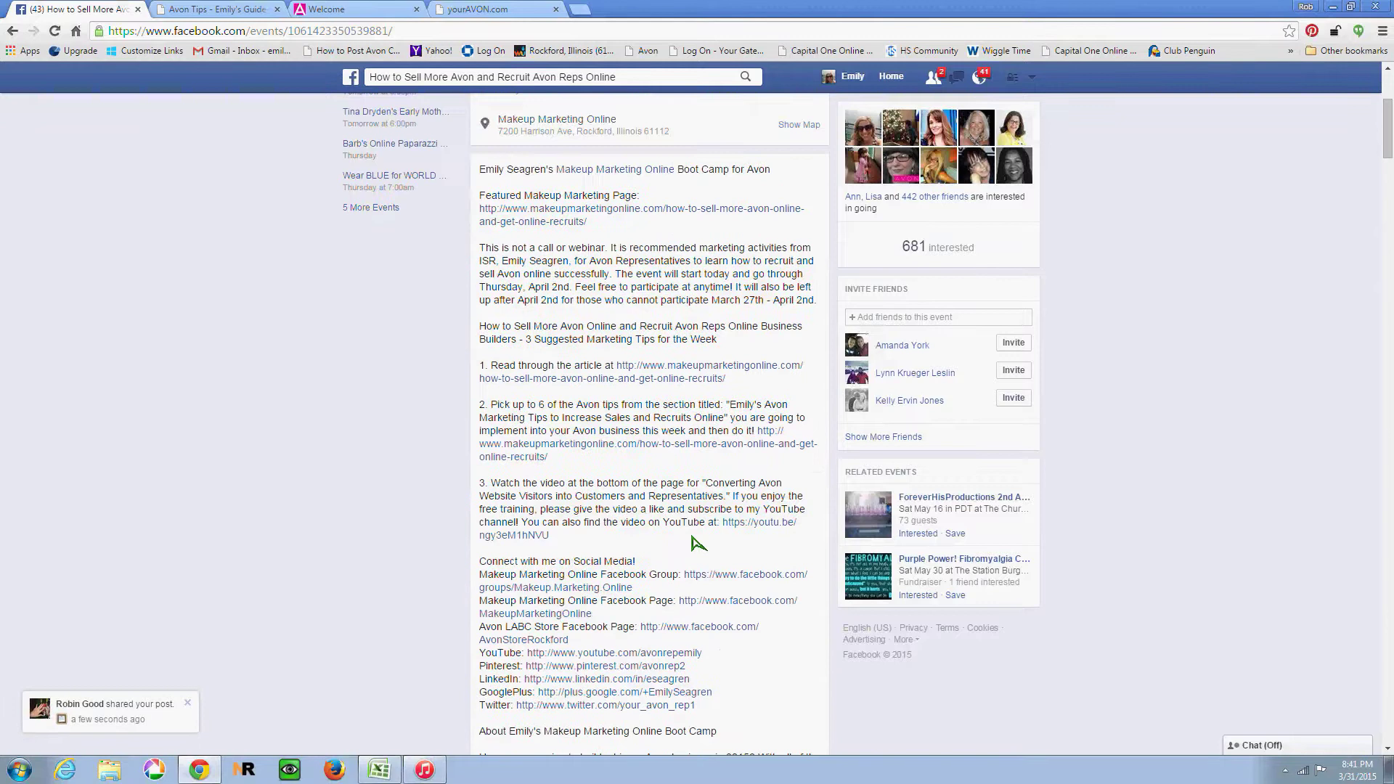
{"action": "scroll", "coordinate": [697, 543], "scroll_direction": "up", "scroll_amount": 2}
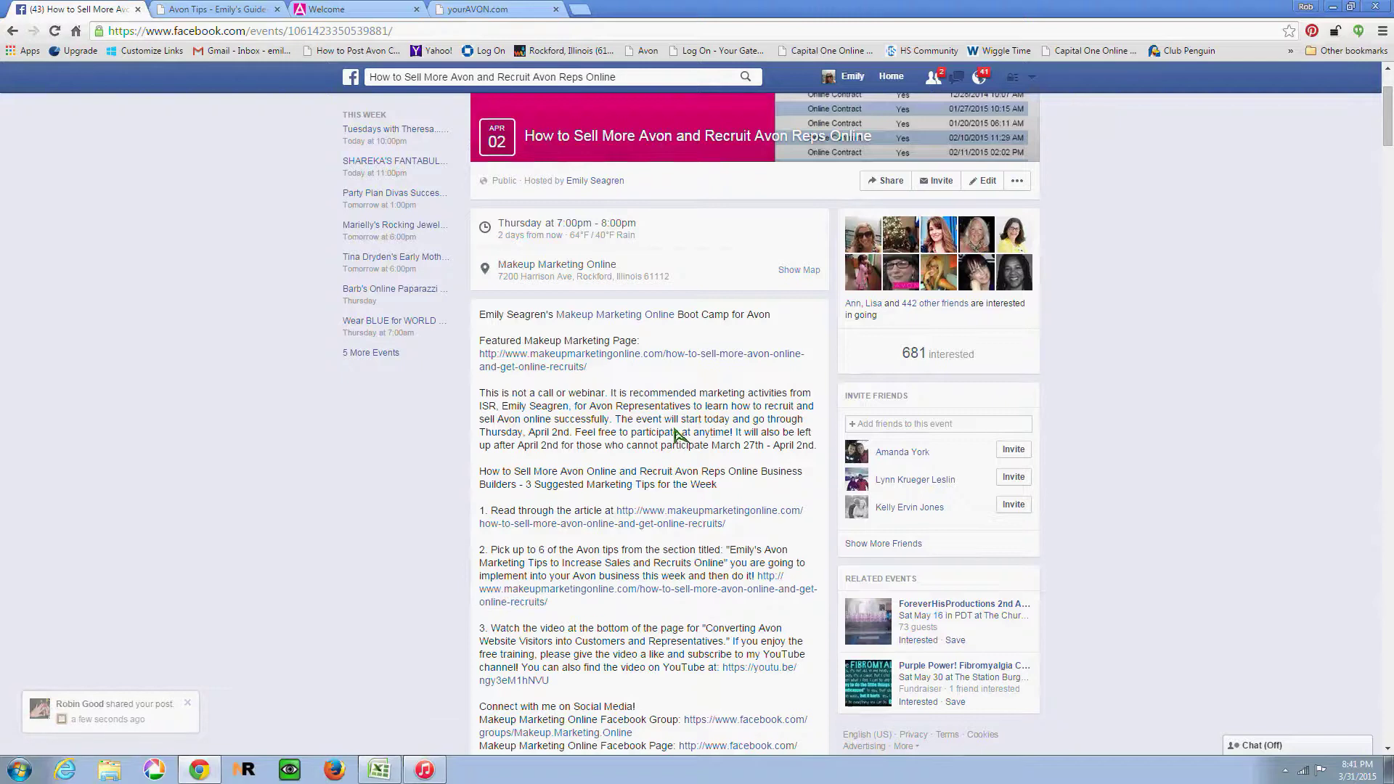
Step: Switch to the Avon Tips training page and look through its article lists down to Selling Avon Online Quick Tips
{"action": "left_click", "coordinate": [187, 9]}
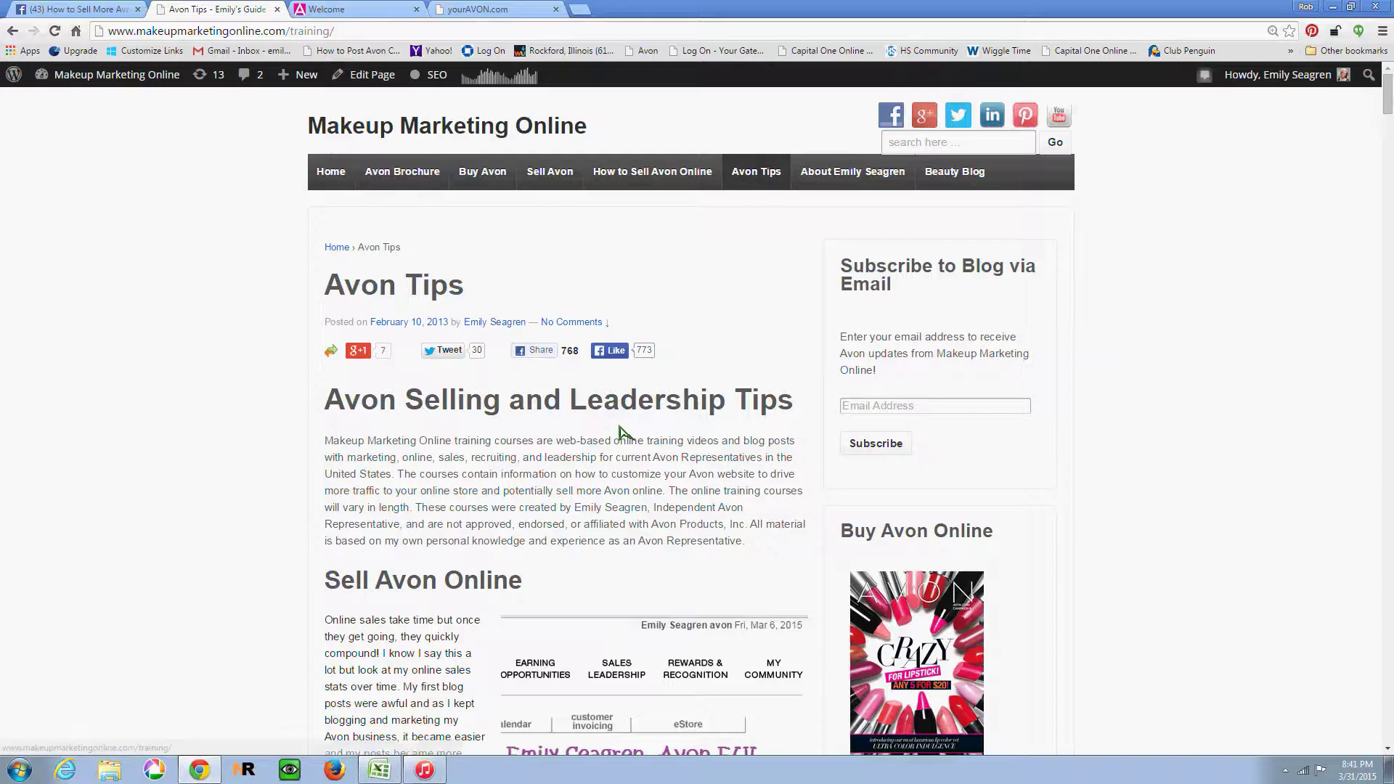
{"action": "scroll", "coordinate": [623, 432], "scroll_direction": "down", "scroll_amount": 2}
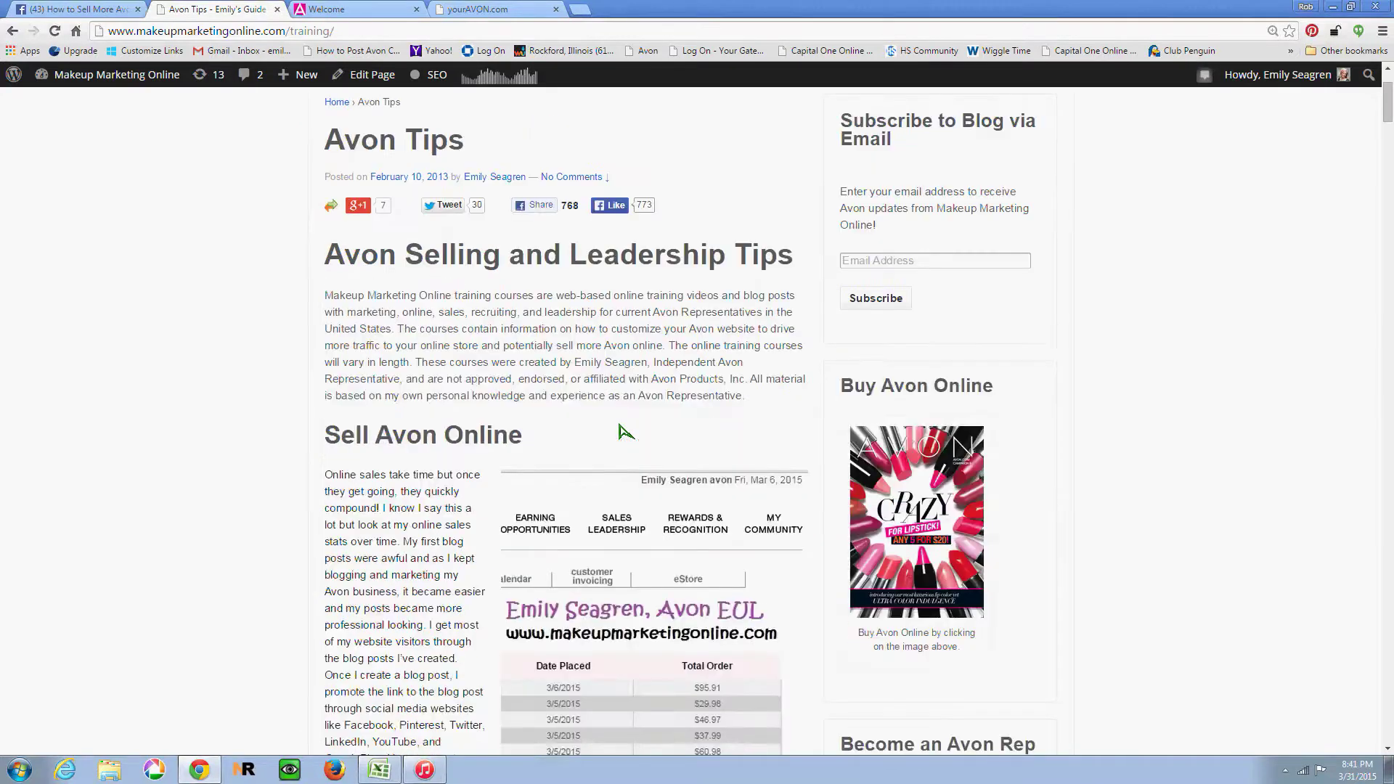
{"action": "scroll", "coordinate": [622, 431], "scroll_direction": "down", "scroll_amount": 8}
{"action": "scroll", "coordinate": [622, 432], "scroll_direction": "down", "scroll_amount": 9}
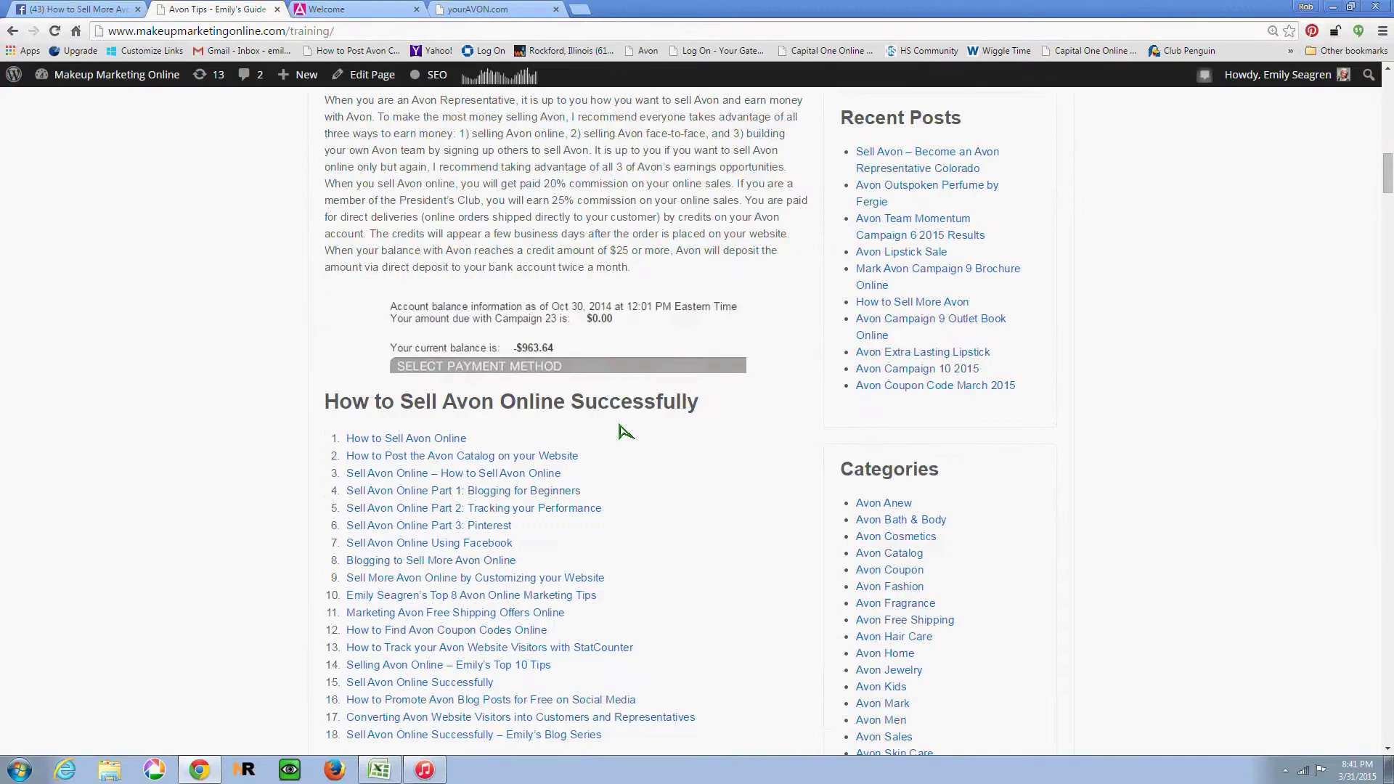
{"action": "scroll", "coordinate": [623, 431], "scroll_direction": "down", "scroll_amount": 7}
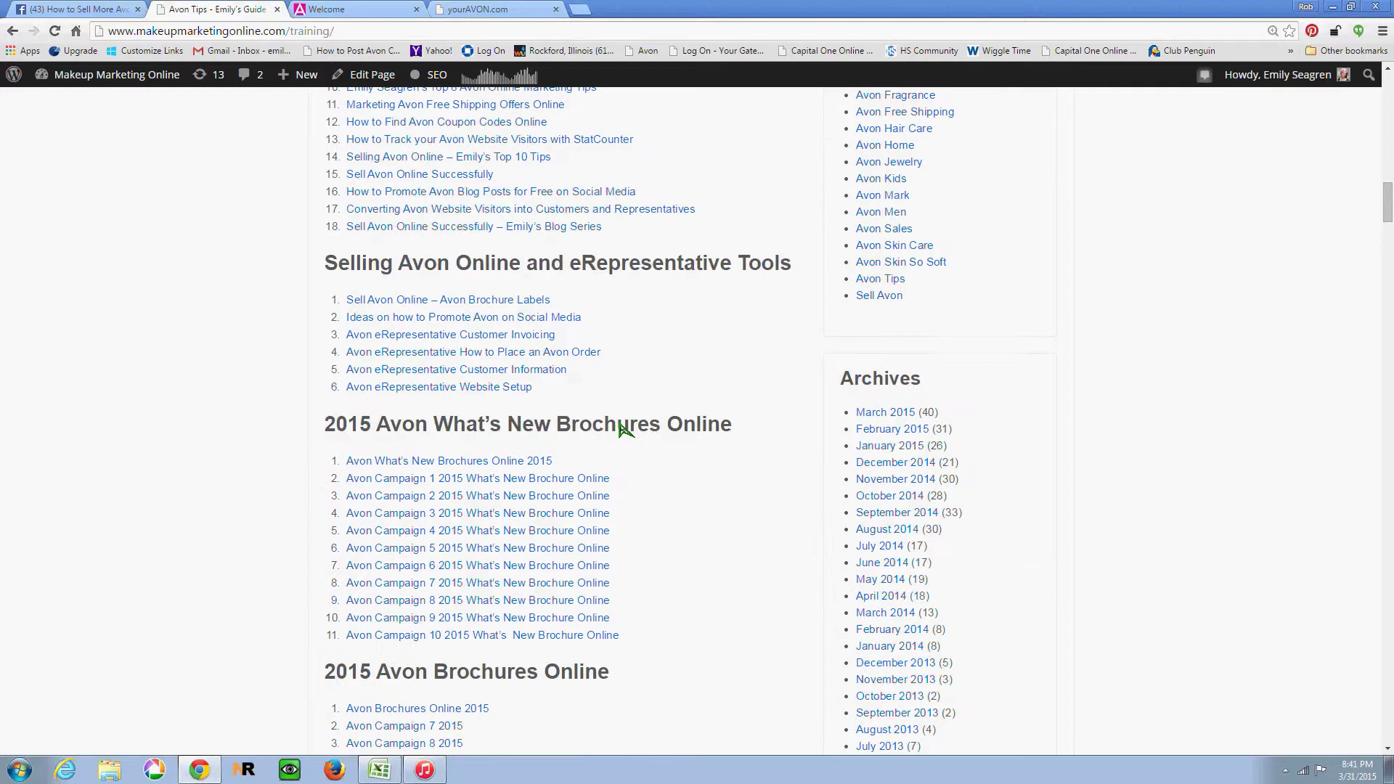
{"action": "scroll", "coordinate": [622, 431], "scroll_direction": "down", "scroll_amount": 7}
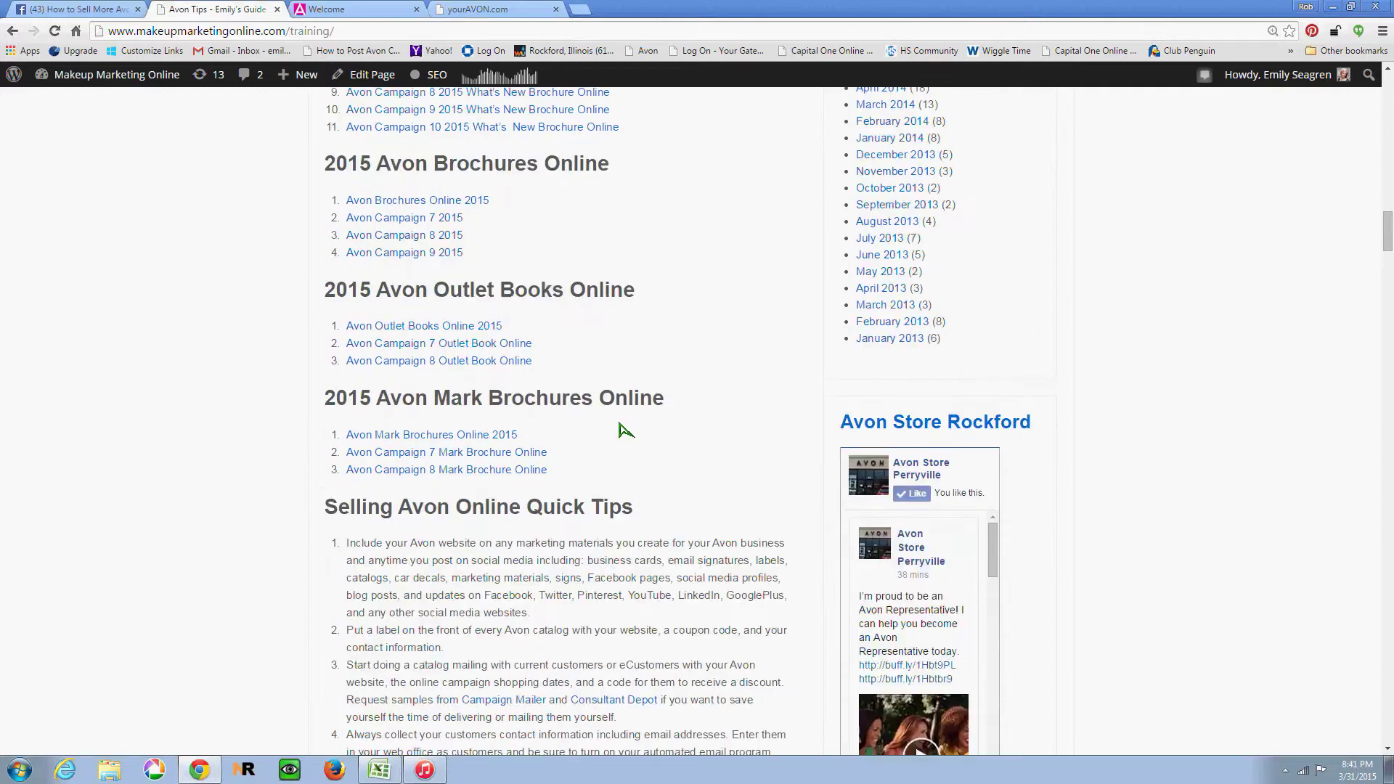
{"action": "scroll", "coordinate": [622, 431], "scroll_direction": "down", "scroll_amount": 3}
{"action": "scroll", "coordinate": [624, 430], "scroll_direction": "up", "scroll_amount": 9}
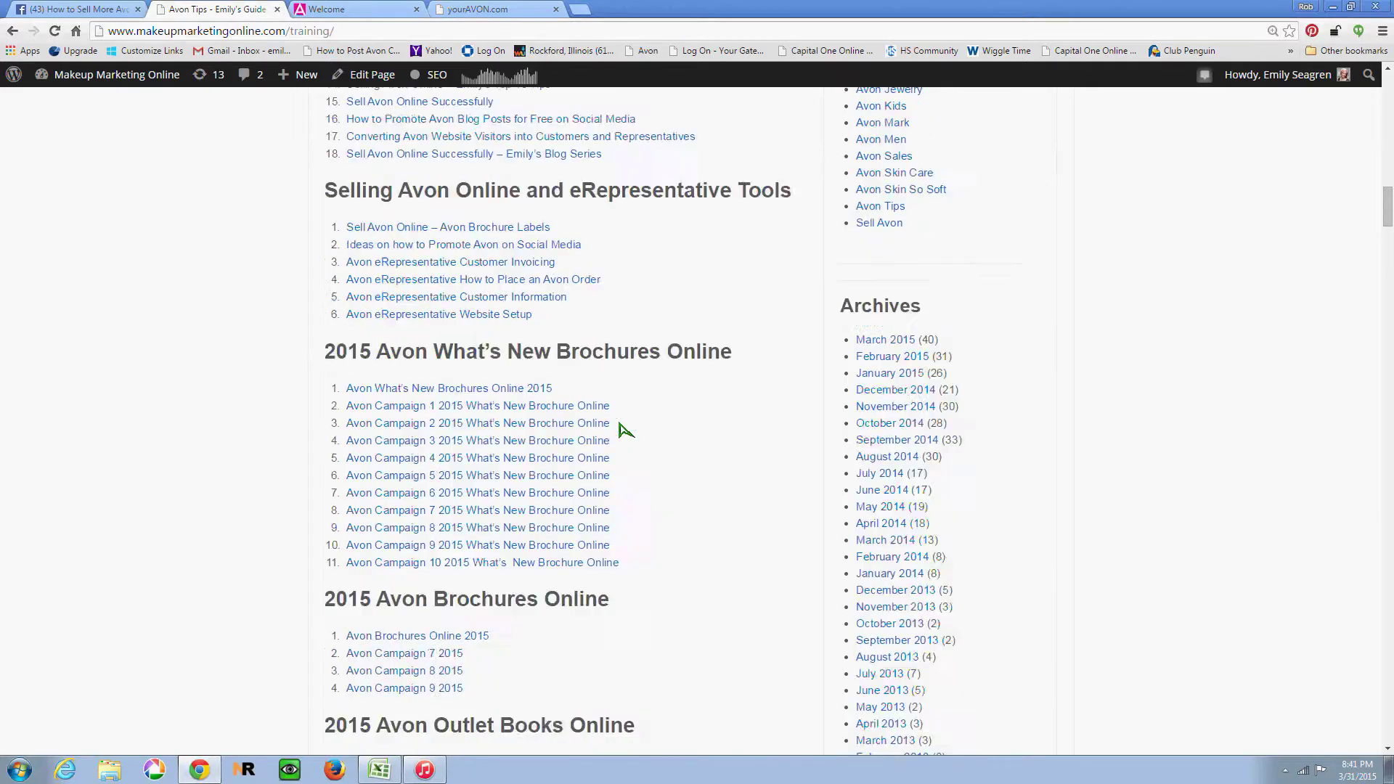
{"action": "scroll", "coordinate": [624, 430], "scroll_direction": "up", "scroll_amount": 4}
{"action": "scroll", "coordinate": [624, 430], "scroll_direction": "up", "scroll_amount": 5}
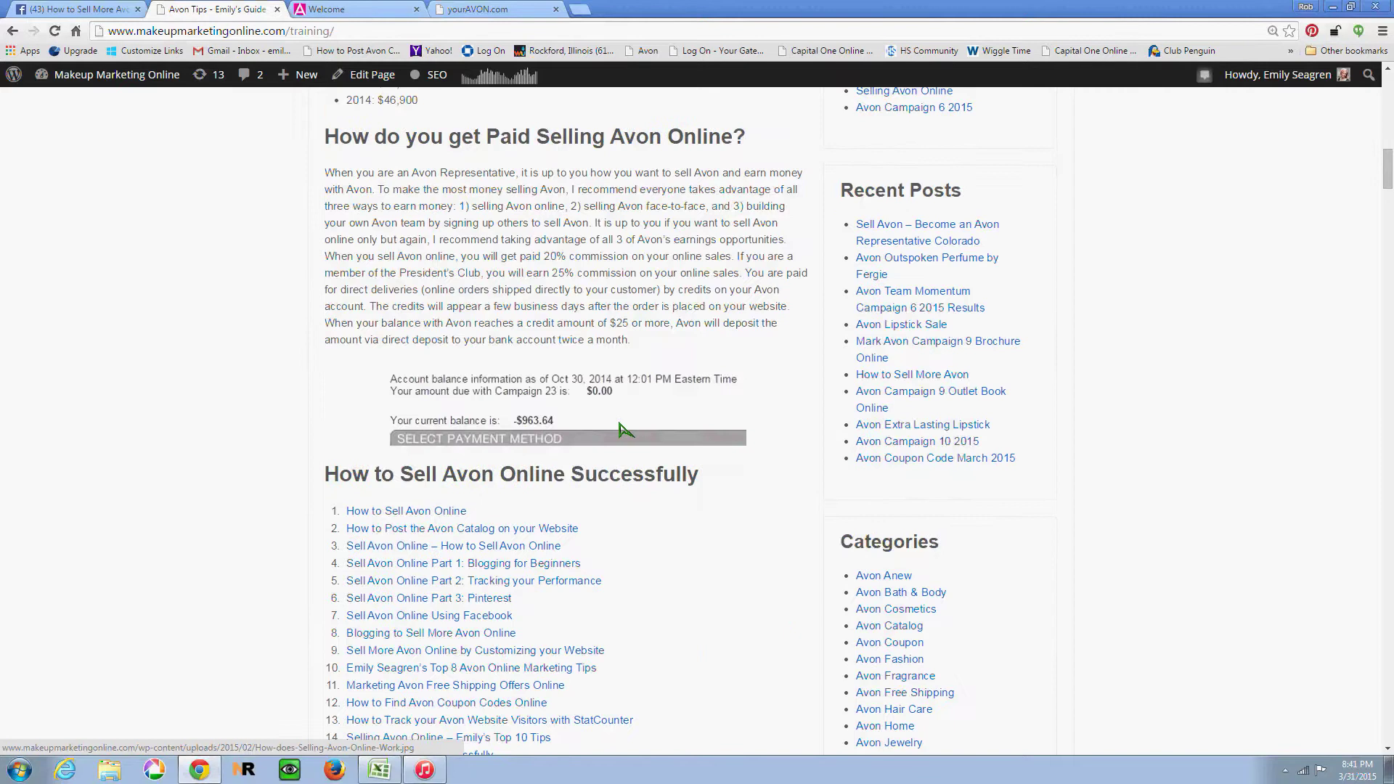
{"action": "scroll", "coordinate": [628, 430], "scroll_direction": "up", "scroll_amount": 10}
{"action": "scroll", "coordinate": [628, 430], "scroll_direction": "up", "scroll_amount": 6}
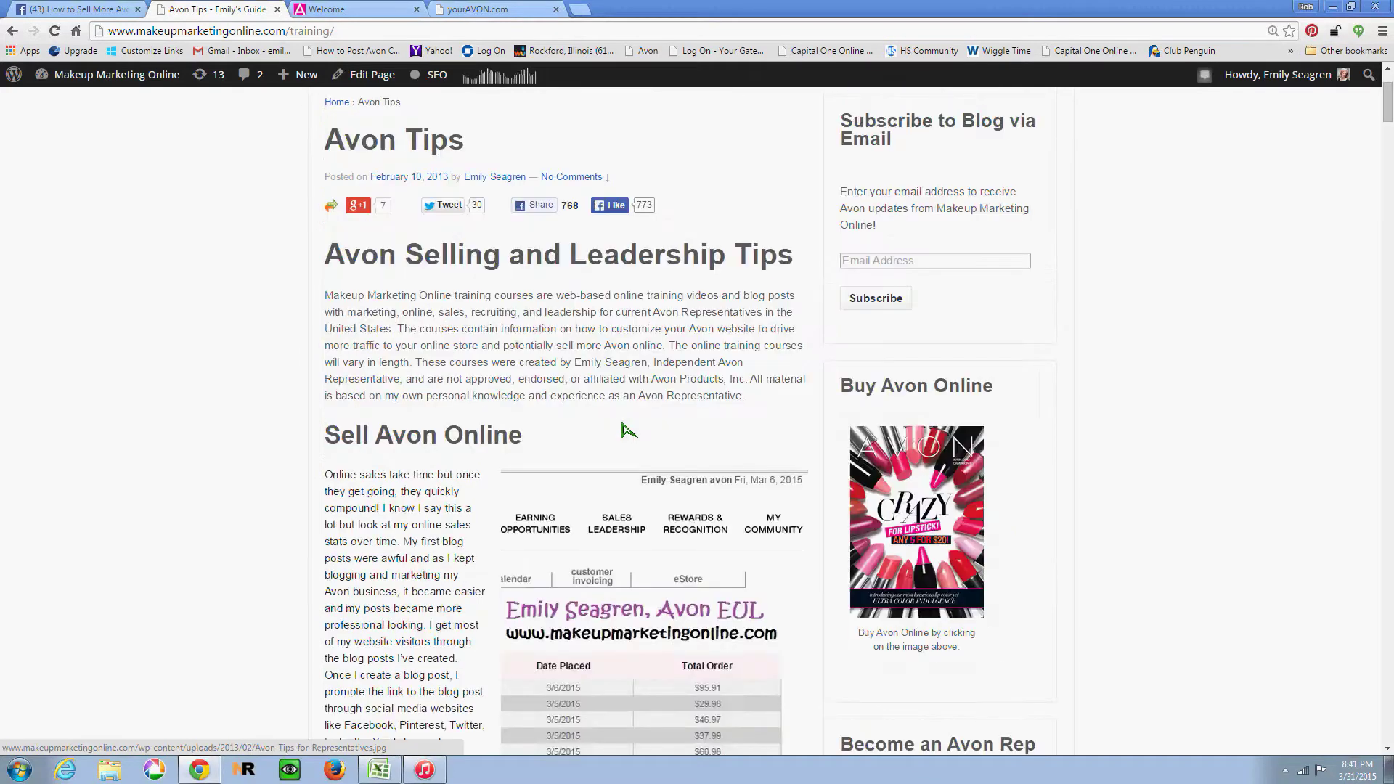
{"action": "scroll", "coordinate": [628, 430], "scroll_direction": "up", "scroll_amount": 2}
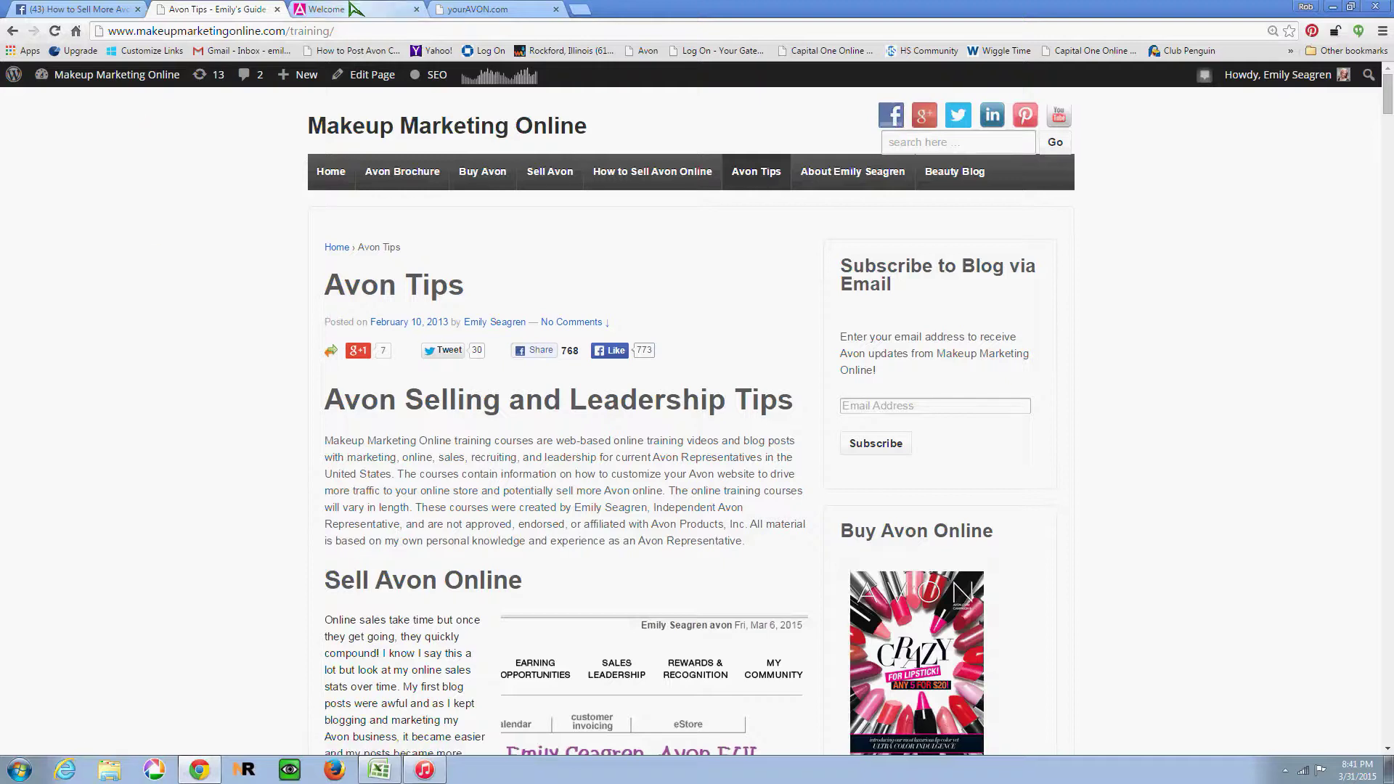
Step: Open the top post How to Sell More Avon Online and Get Online Recruits and review its Automated Email Program tip
{"action": "scroll", "coordinate": [970, 294], "scroll_direction": "down", "scroll_amount": 1}
{"action": "scroll", "coordinate": [971, 301], "scroll_direction": "down", "scroll_amount": 9}
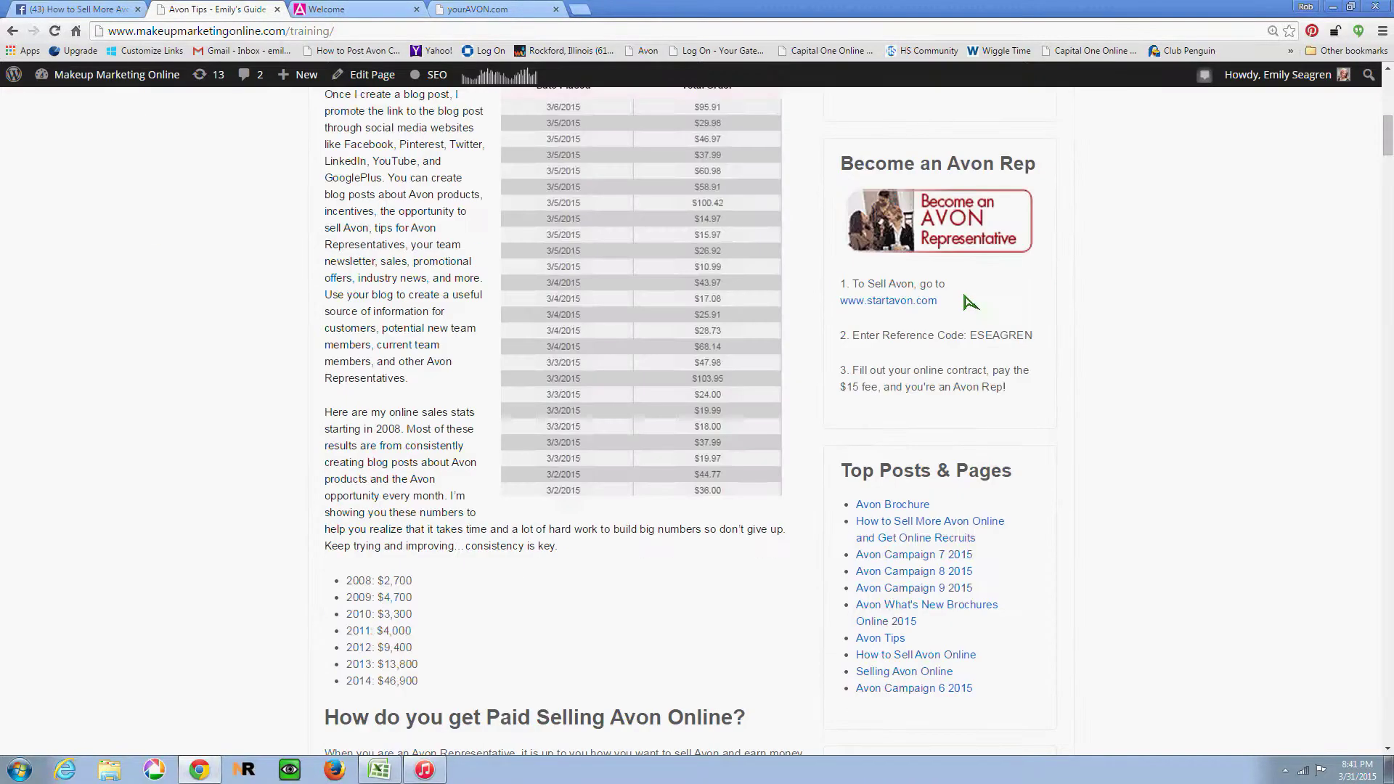
{"action": "scroll", "coordinate": [999, 311], "scroll_direction": "down", "scroll_amount": 3}
{"action": "left_click", "coordinate": [997, 306]}
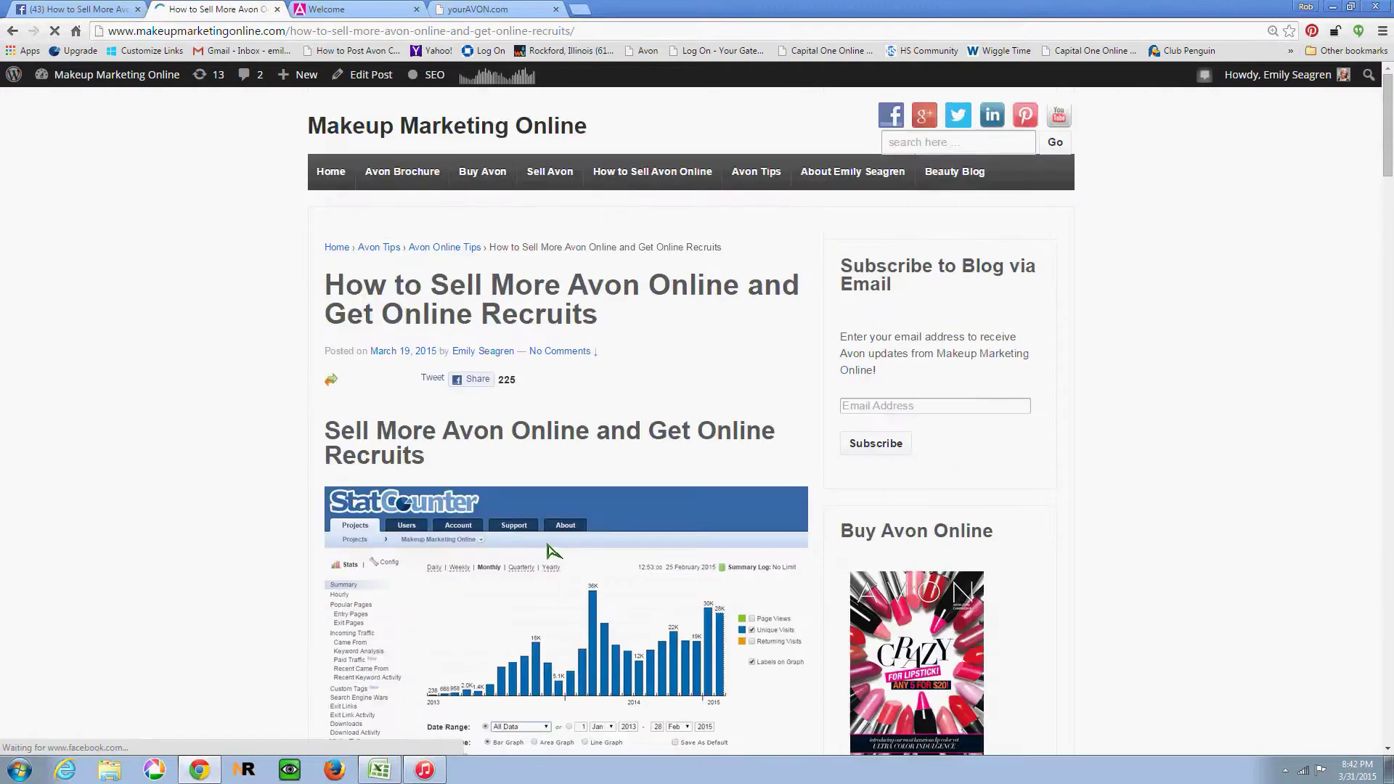
{"action": "scroll", "coordinate": [546, 543], "scroll_direction": "down", "scroll_amount": 9}
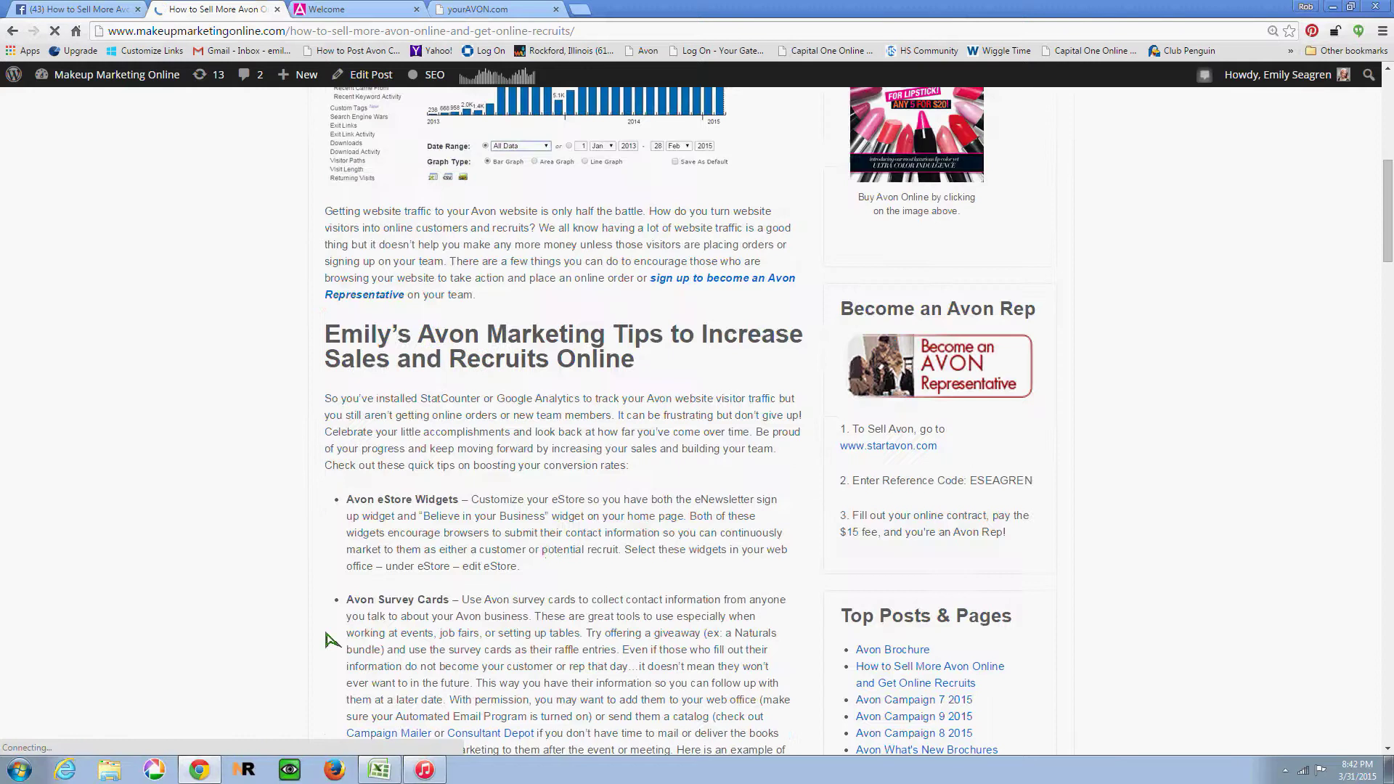
{"action": "scroll", "coordinate": [332, 609], "scroll_direction": "down", "scroll_amount": 3}
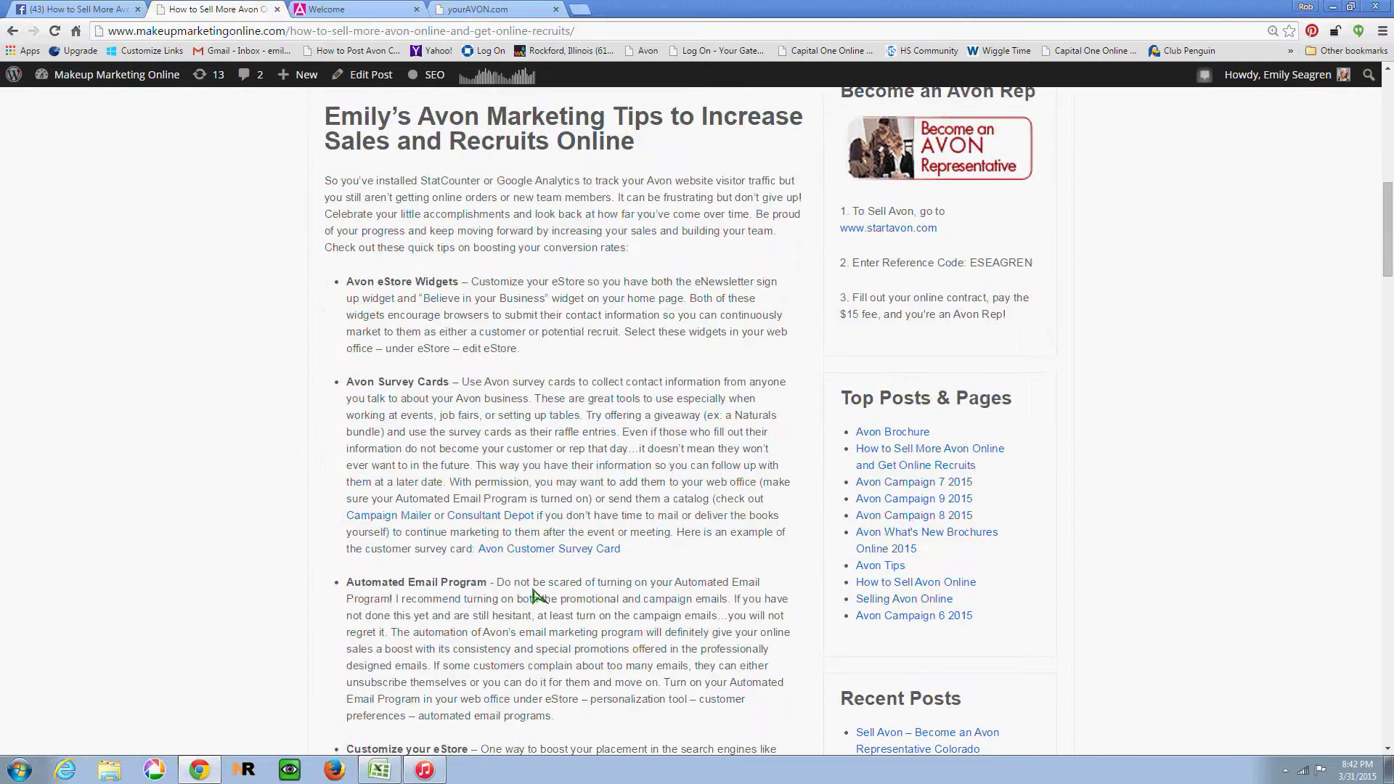
{"action": "scroll", "coordinate": [536, 596], "scroll_direction": "down", "scroll_amount": 1}
{"action": "scroll", "coordinate": [726, 517], "scroll_direction": "down", "scroll_amount": 1}
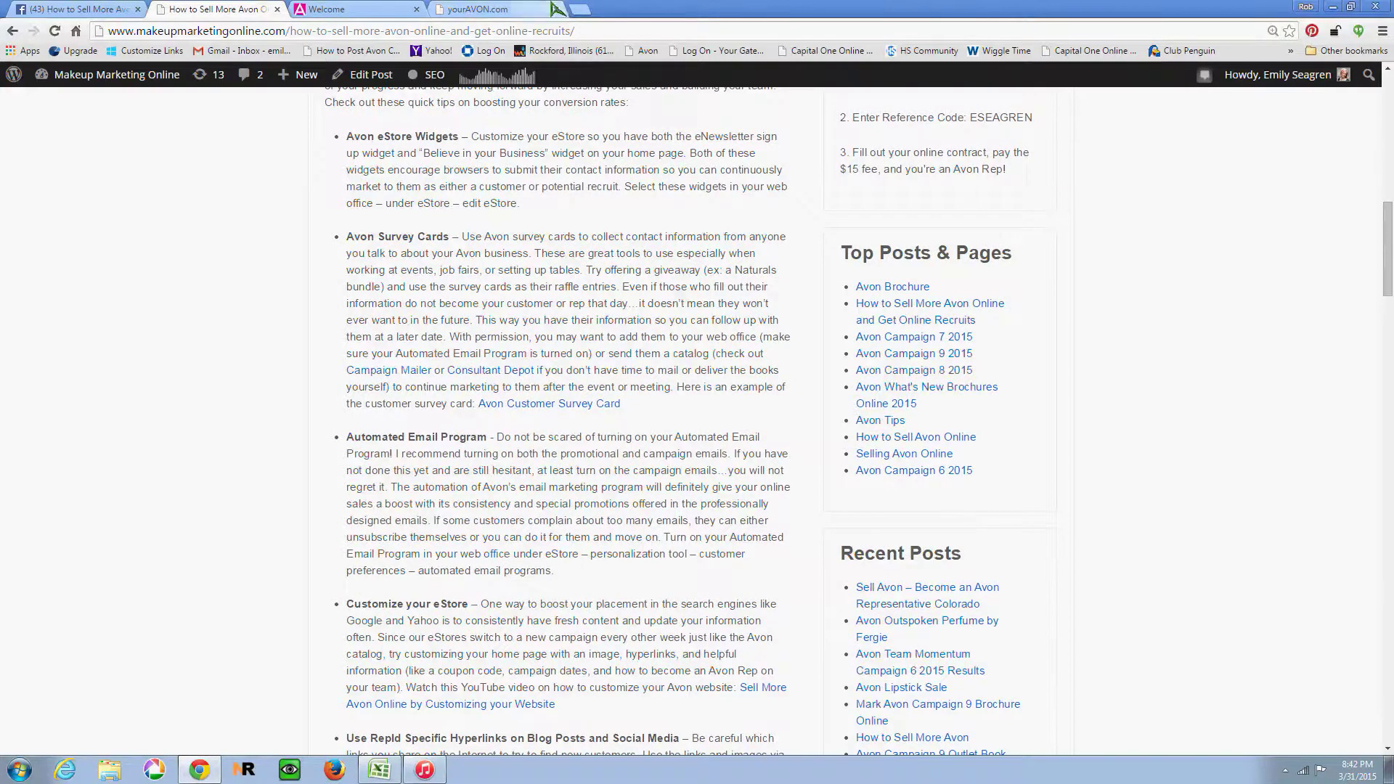
Step: Open youravon.com in a new browser tab placed directly after the article's tab
{"action": "left_click", "coordinate": [579, 9]}
{"action": "left_click_drag", "start_coordinate": [600, 21], "coordinate": [336, 15]}
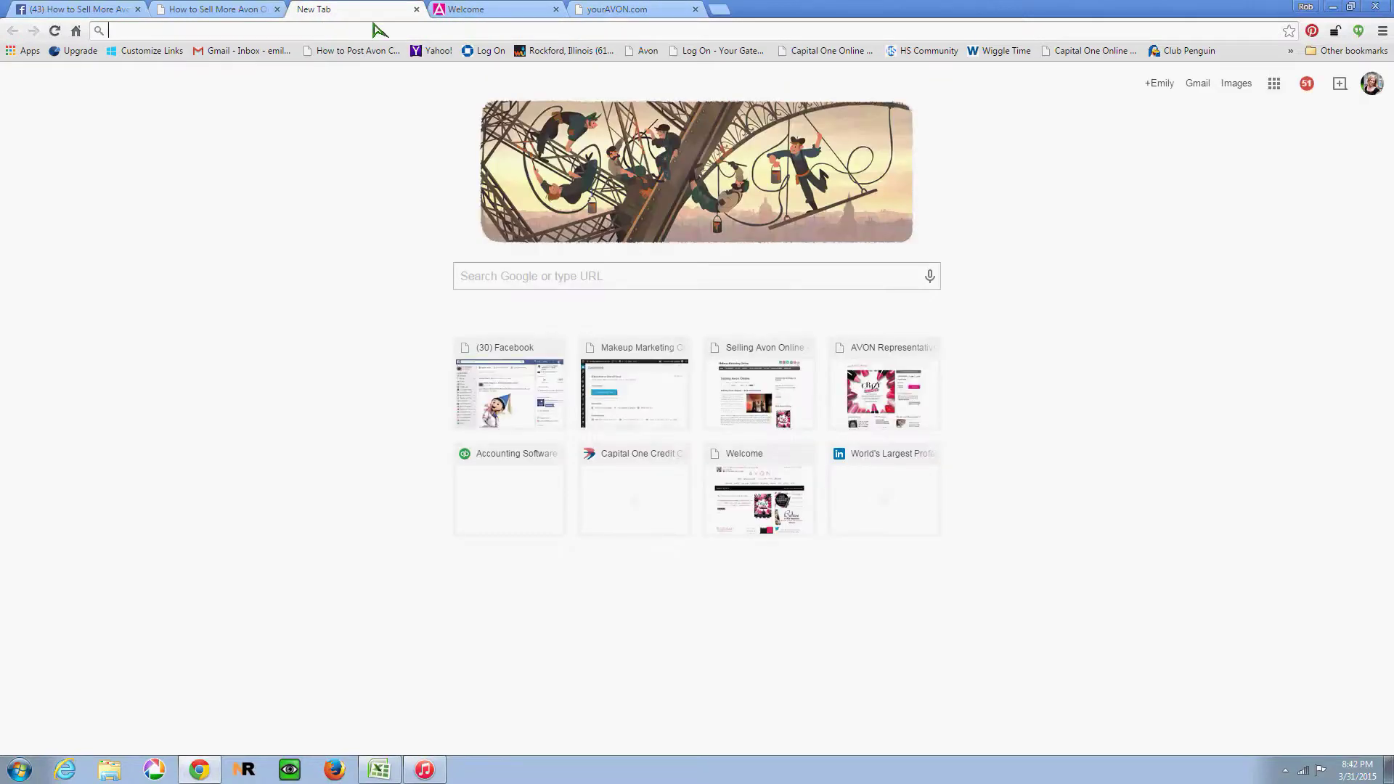
{"action": "type", "text": "youravon.com"}
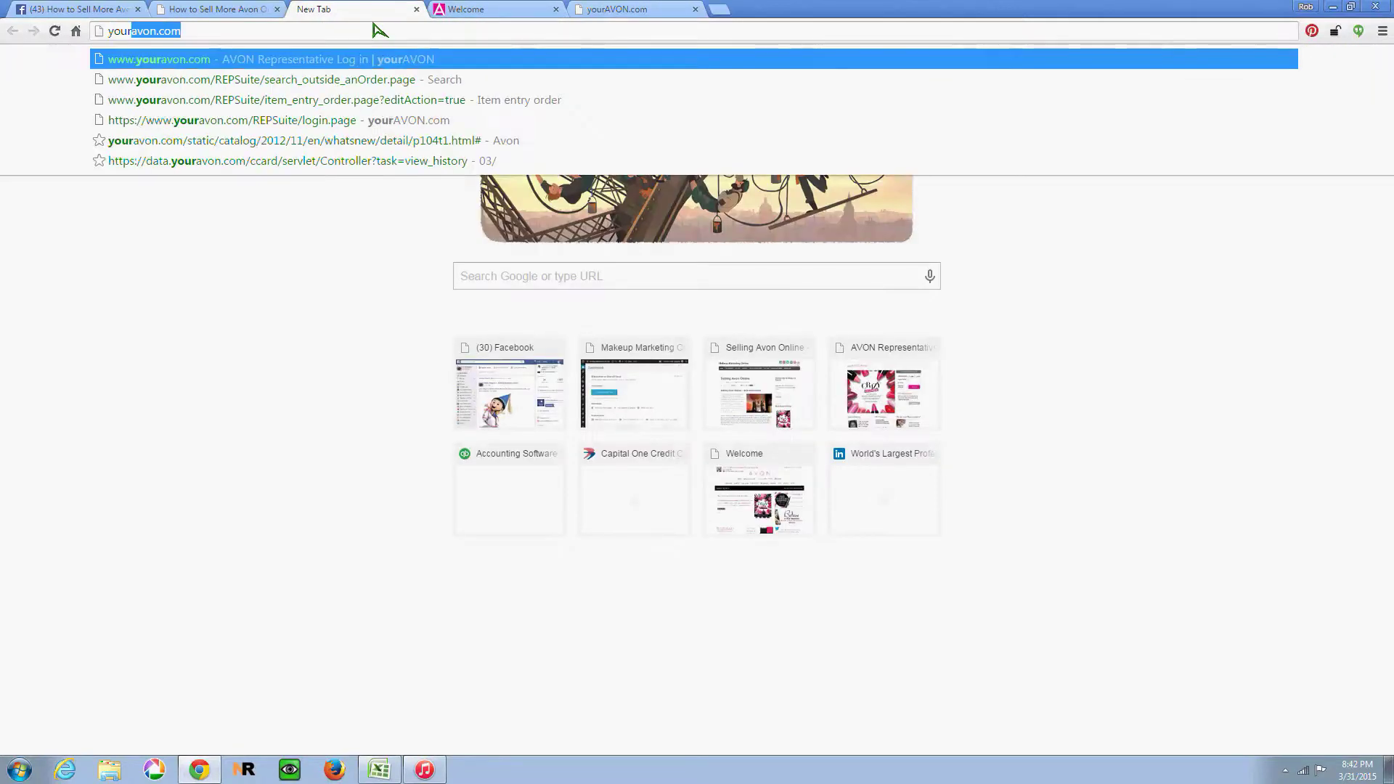
{"action": "key", "text": "Return"}
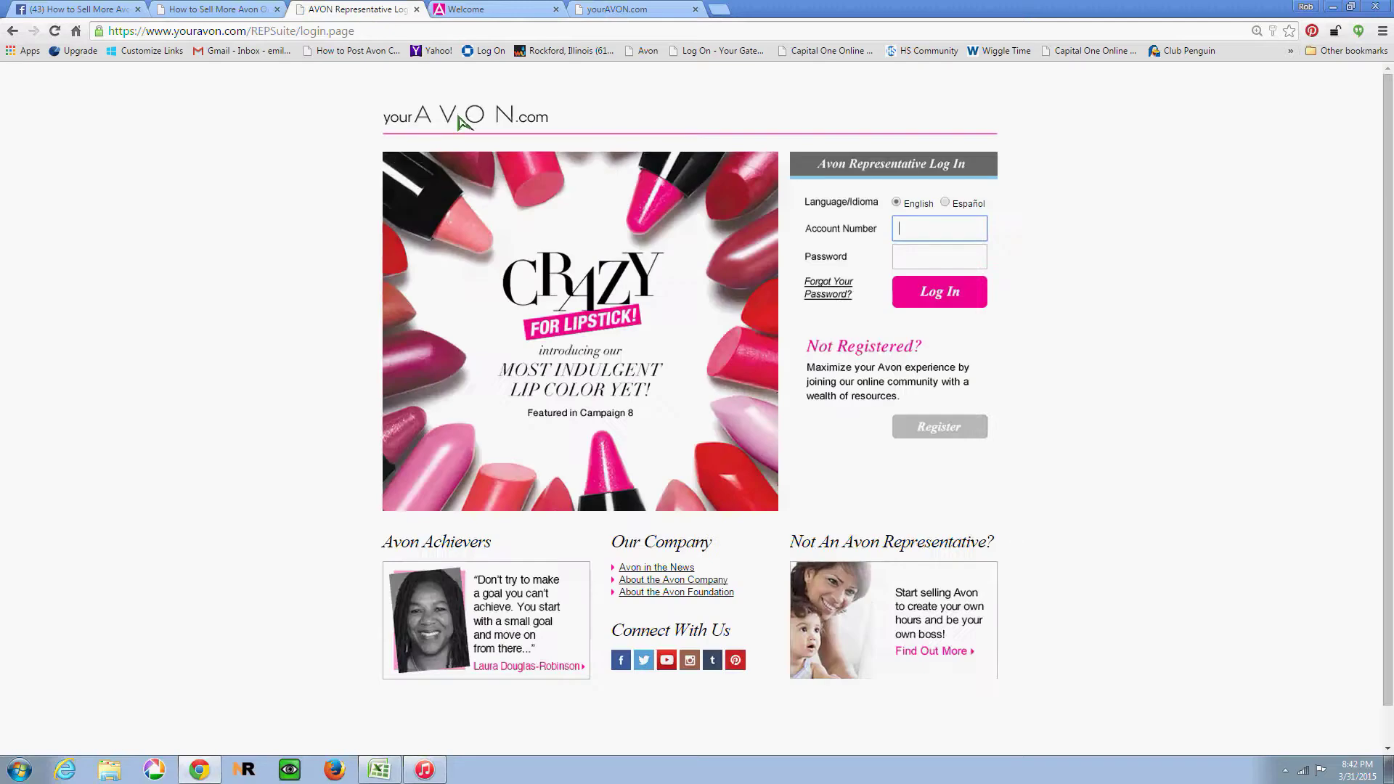
Step: Go to yahoo.com, open the mail inbox and list all messages from the sender of the 30% off FLASH email
{"action": "left_click", "coordinate": [304, 31]}
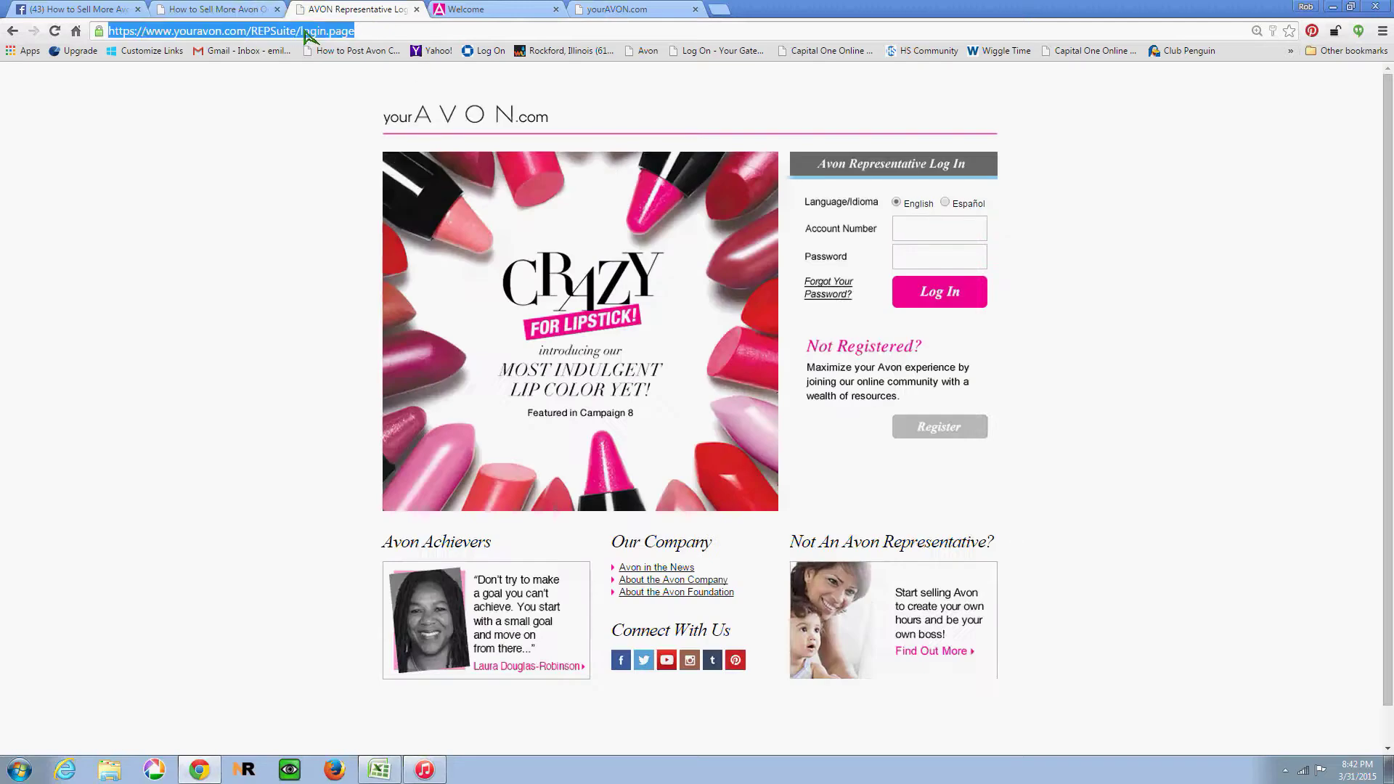
{"action": "type", "text": "yahoo.com"}
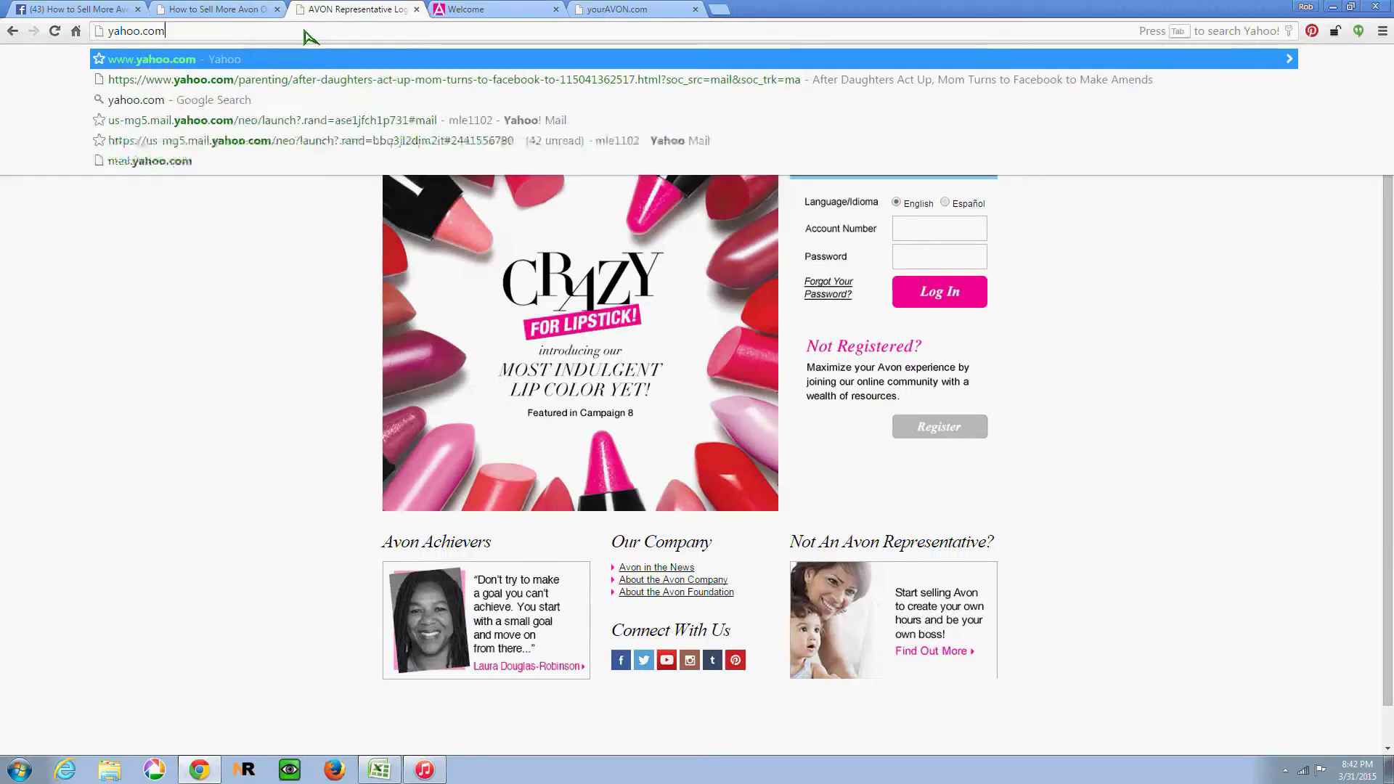
{"action": "key", "text": "Return"}
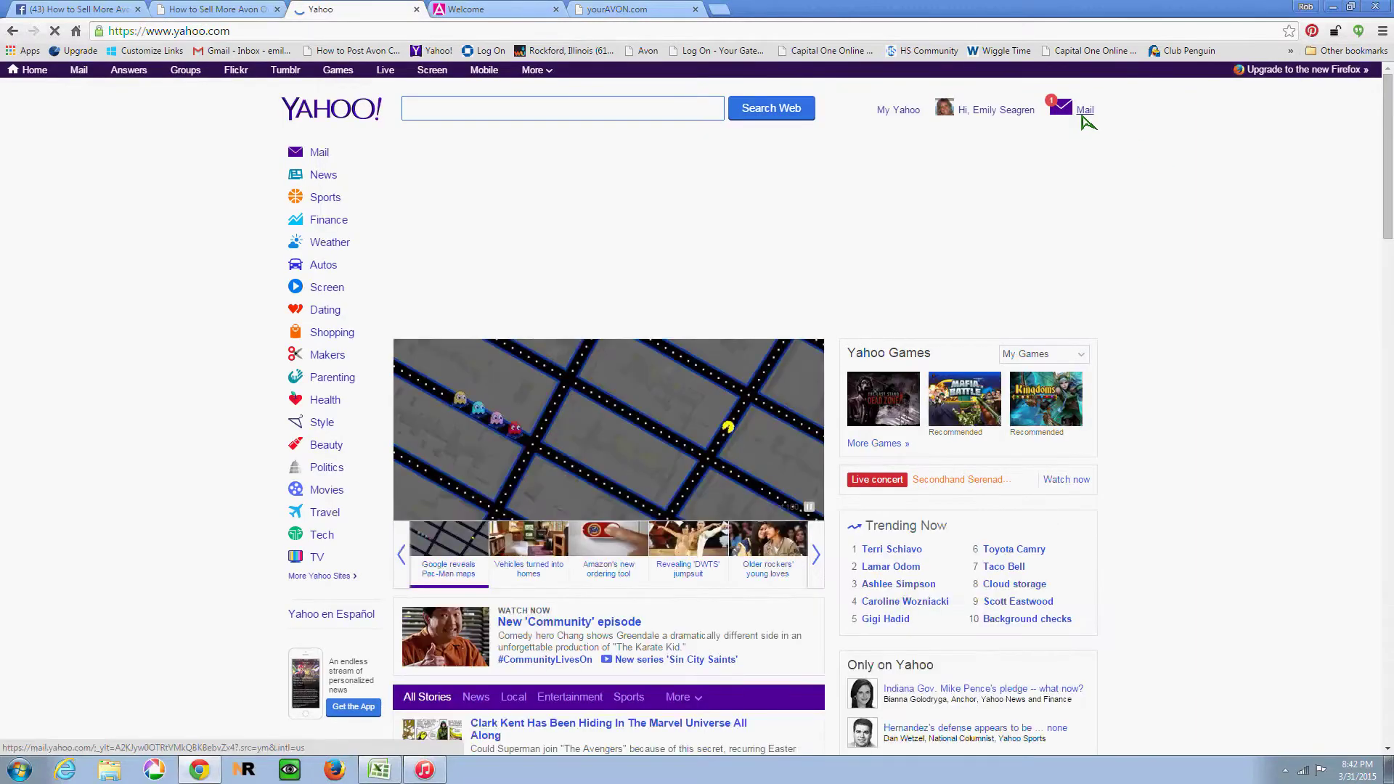
{"action": "left_click", "coordinate": [1078, 115]}
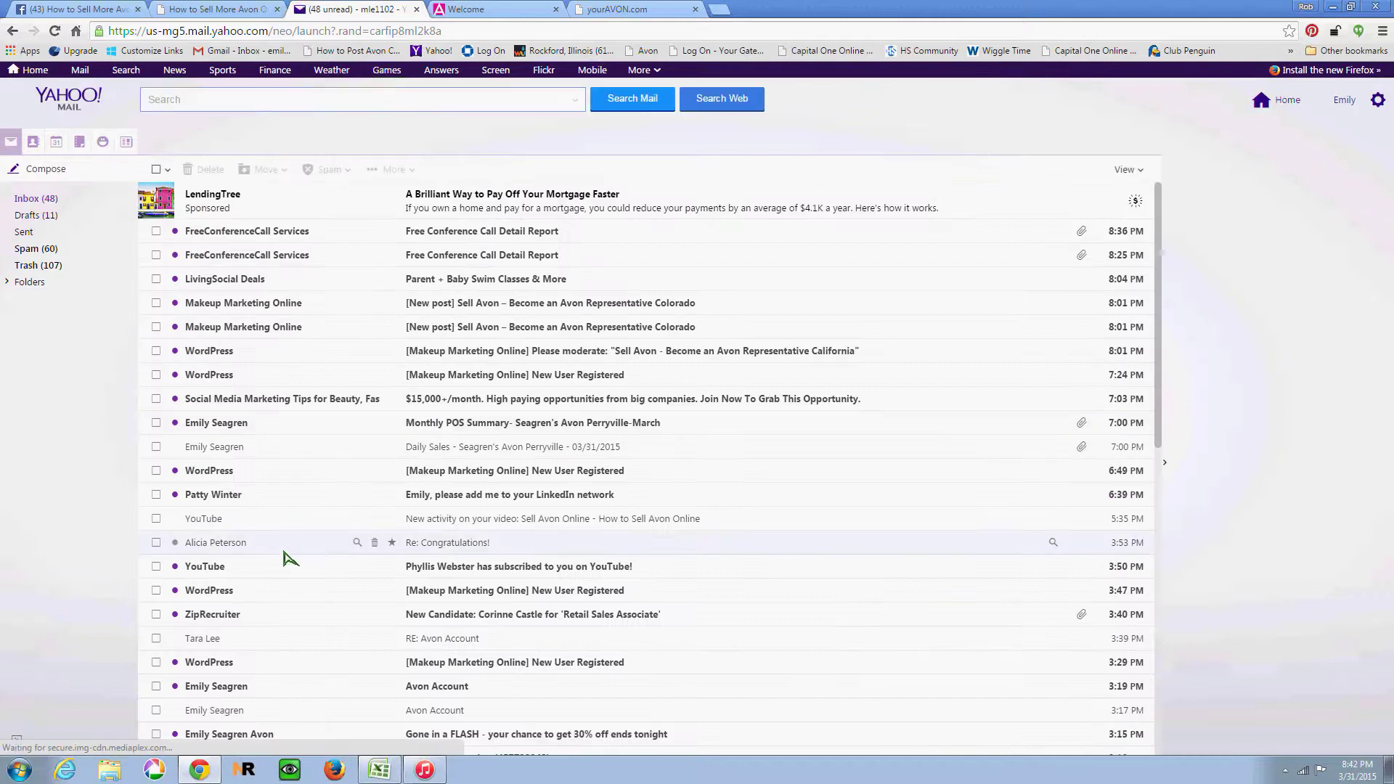
{"action": "scroll", "coordinate": [291, 739], "scroll_direction": "down", "scroll_amount": 1}
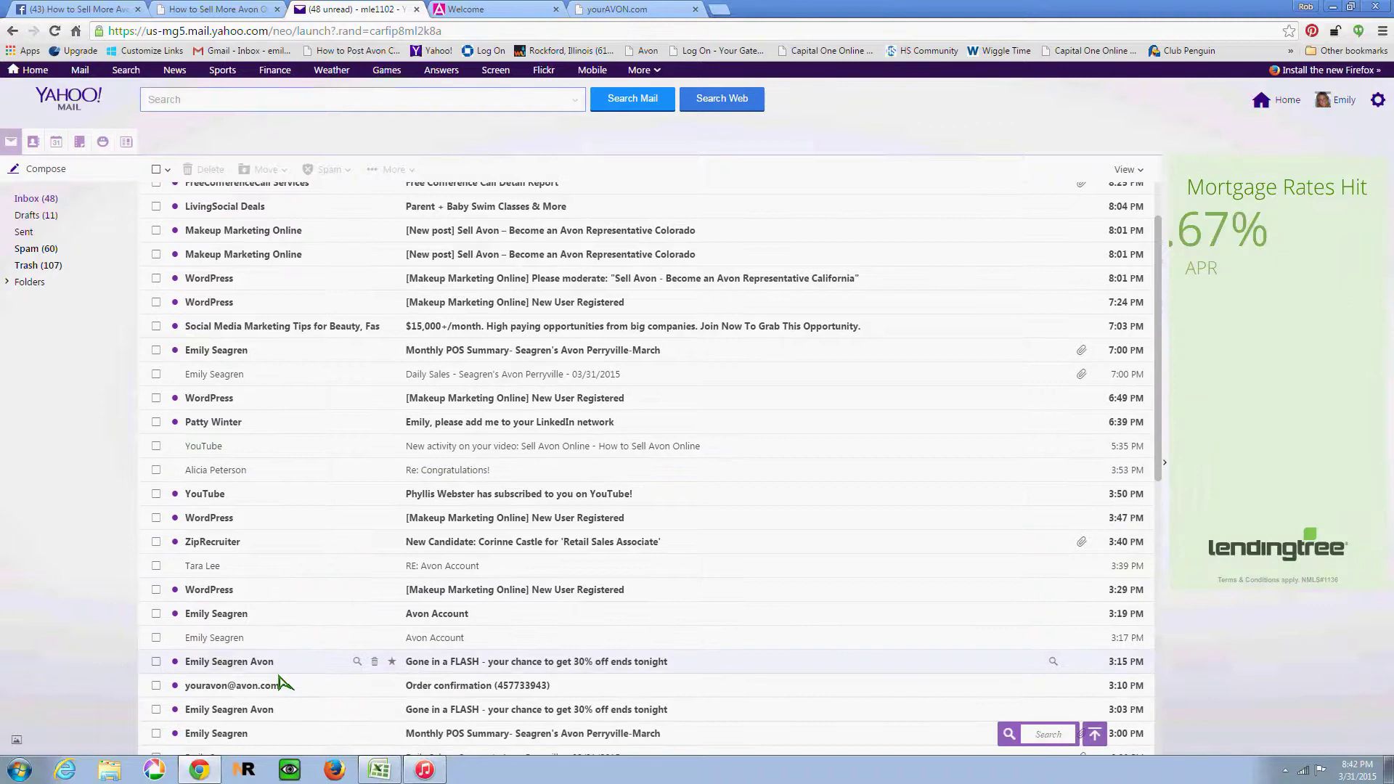
{"action": "left_click", "coordinate": [357, 661]}
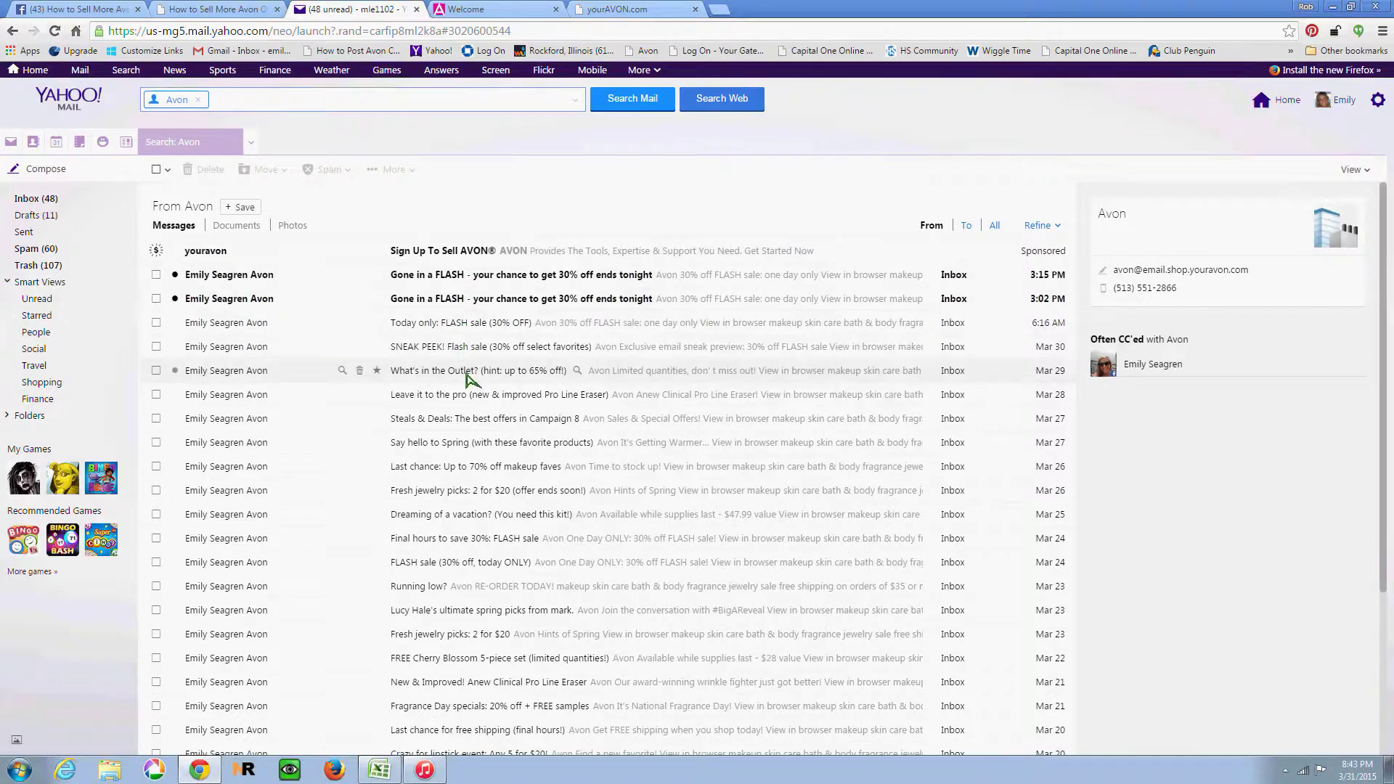
Step: Switch to the Avon representative store's home page and open the beauty and product updates sign-up form
{"action": "left_click", "coordinate": [469, 8]}
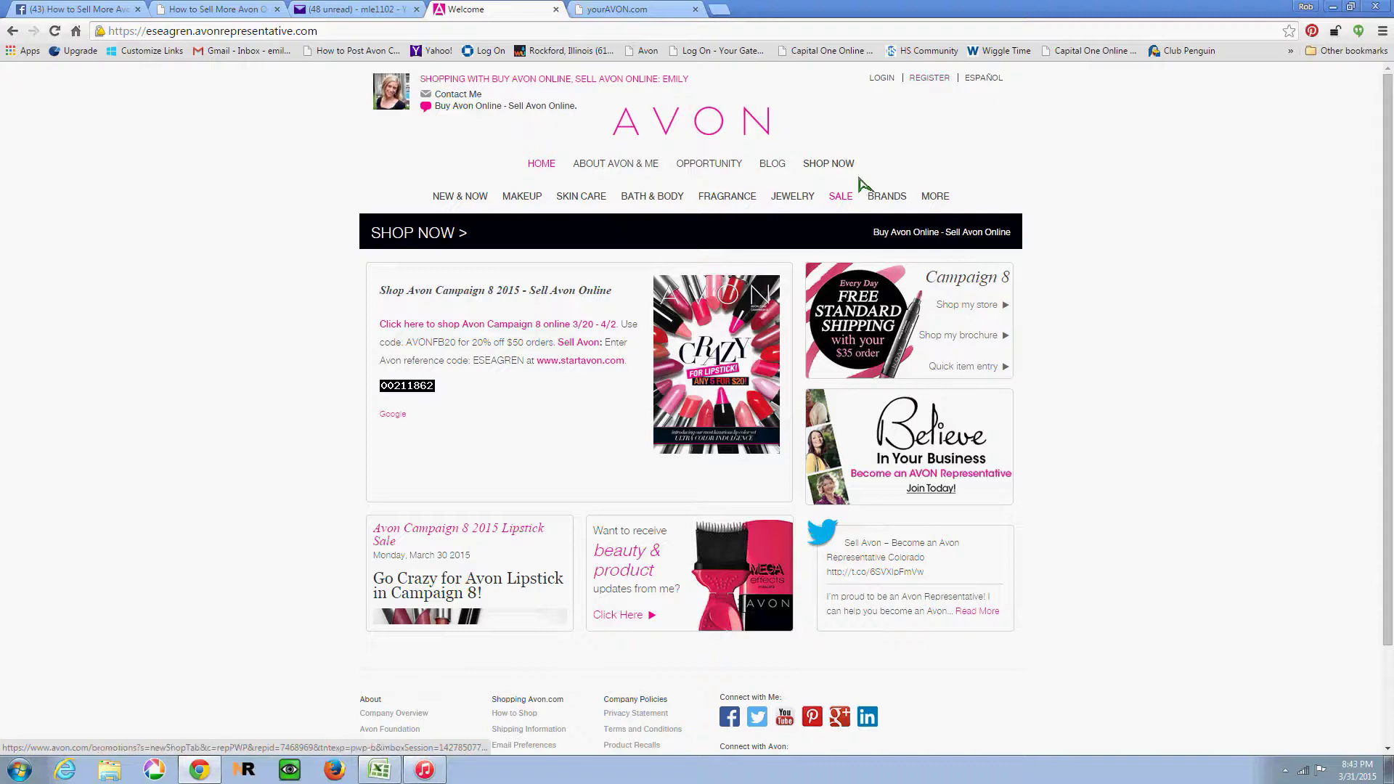
{"action": "left_click", "coordinate": [628, 617]}
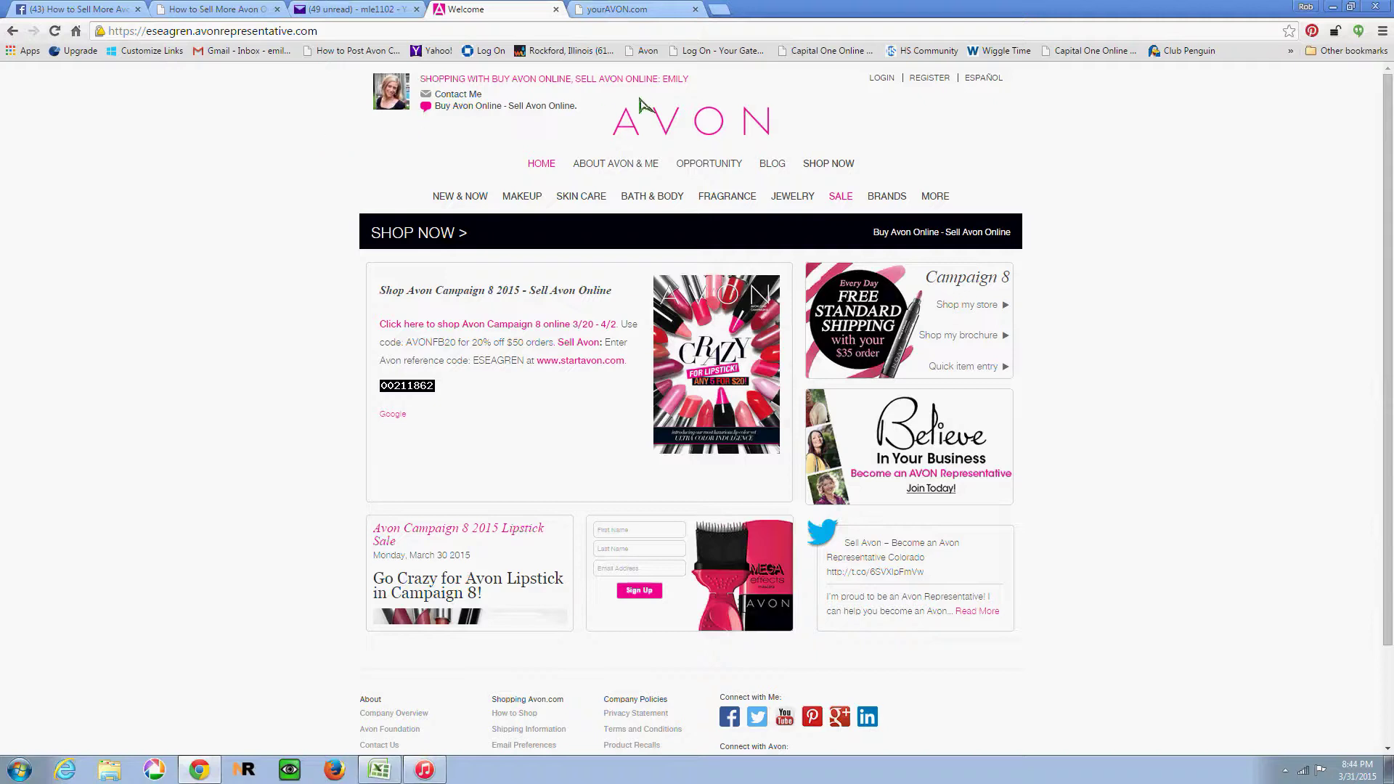
Step: Switch to the youravon.com page, enter the Web Office and open the Customer Preferences of the eStore personalization tool
{"action": "left_click", "coordinate": [619, 12]}
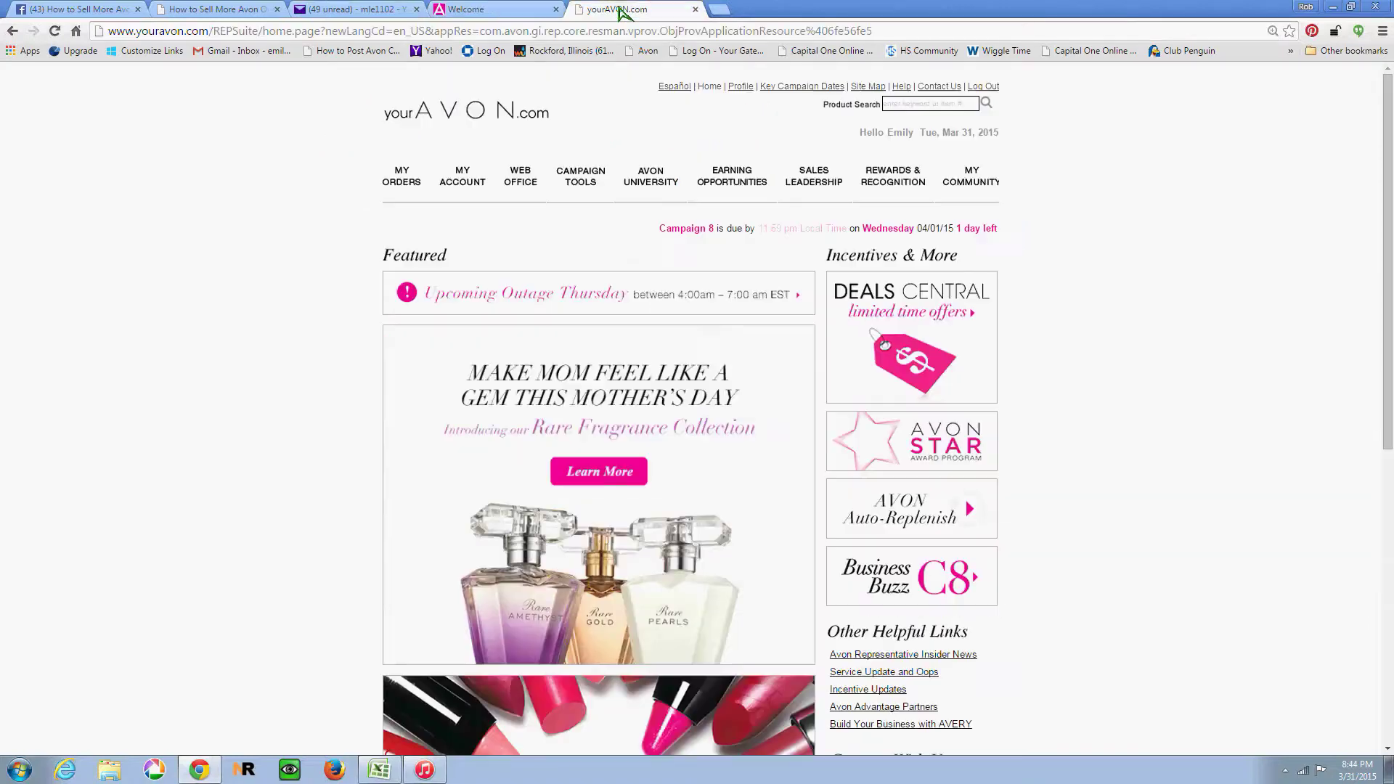
{"action": "left_click", "coordinate": [522, 179]}
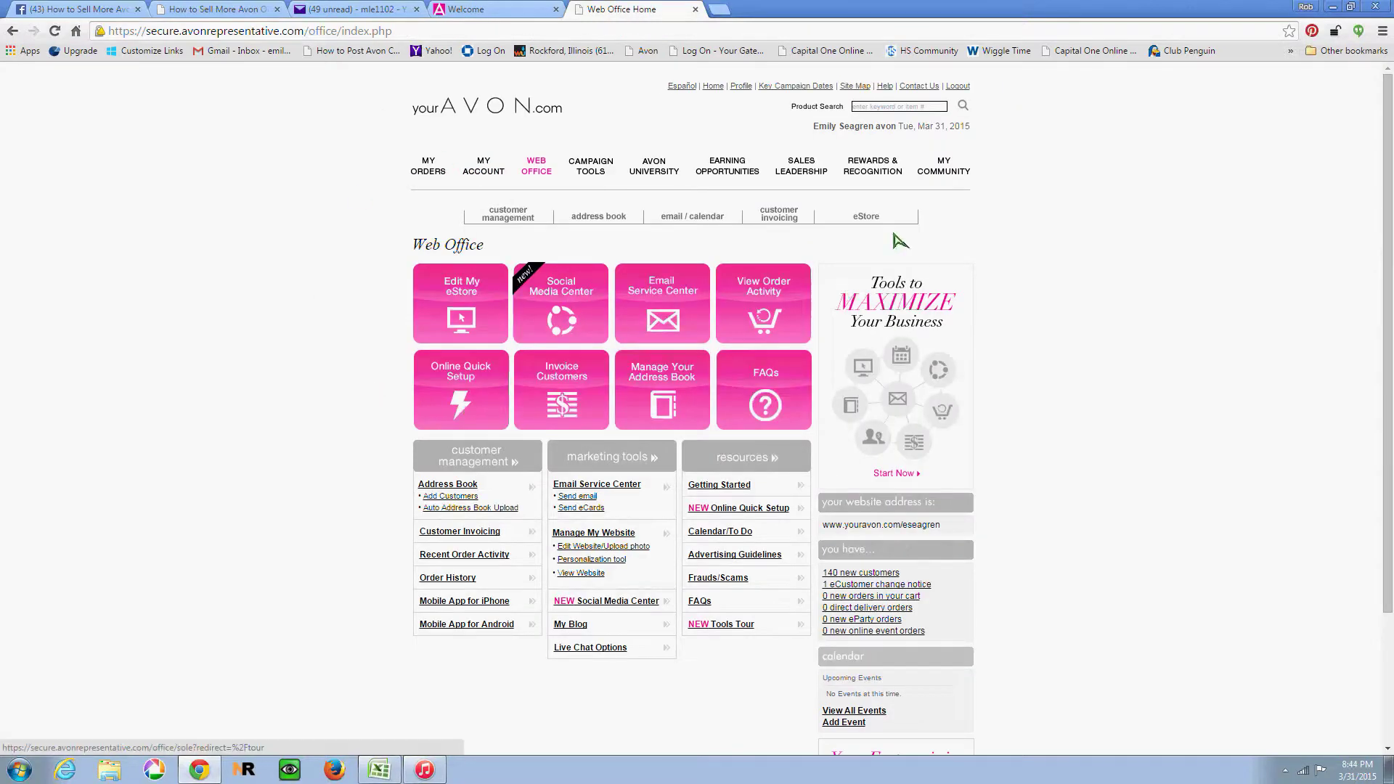
{"action": "mouse_move", "coordinate": [875, 219]}
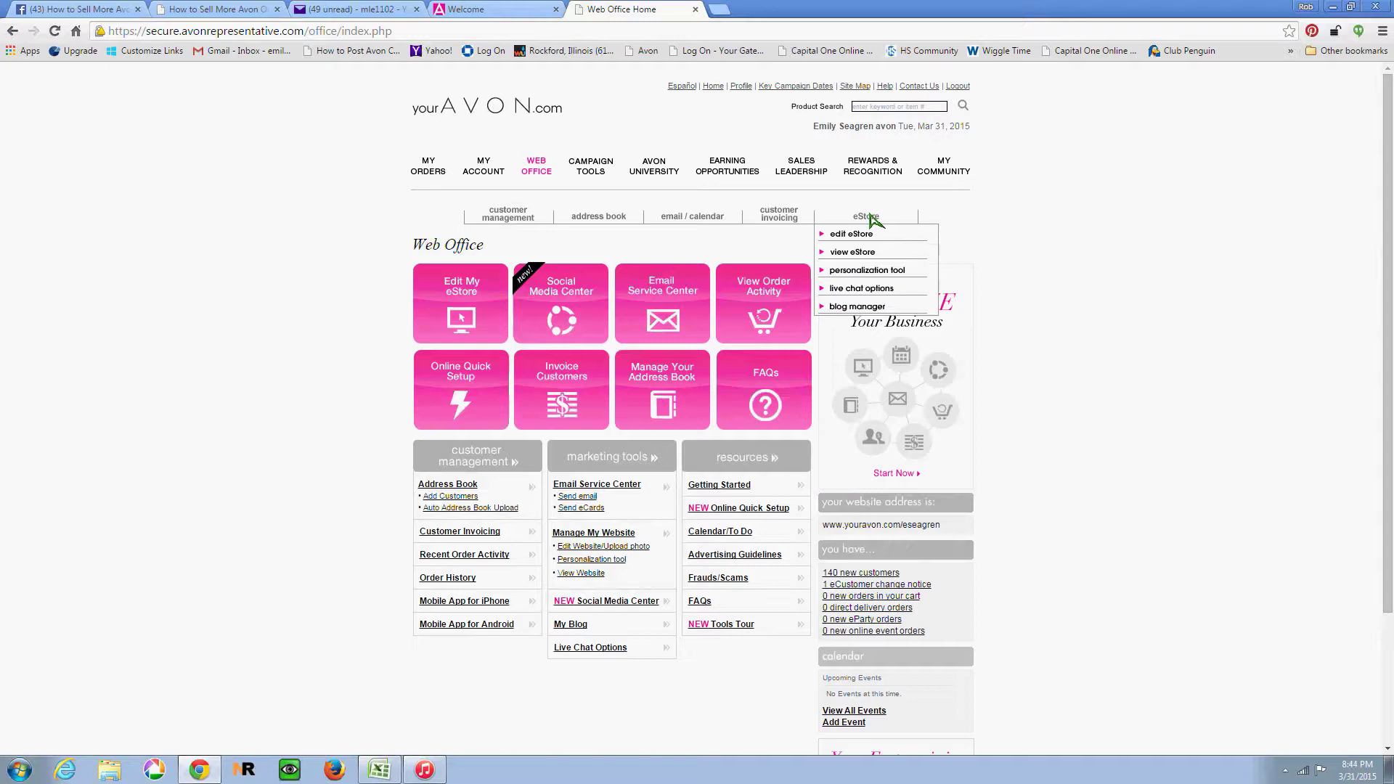
{"action": "left_click", "coordinate": [868, 274]}
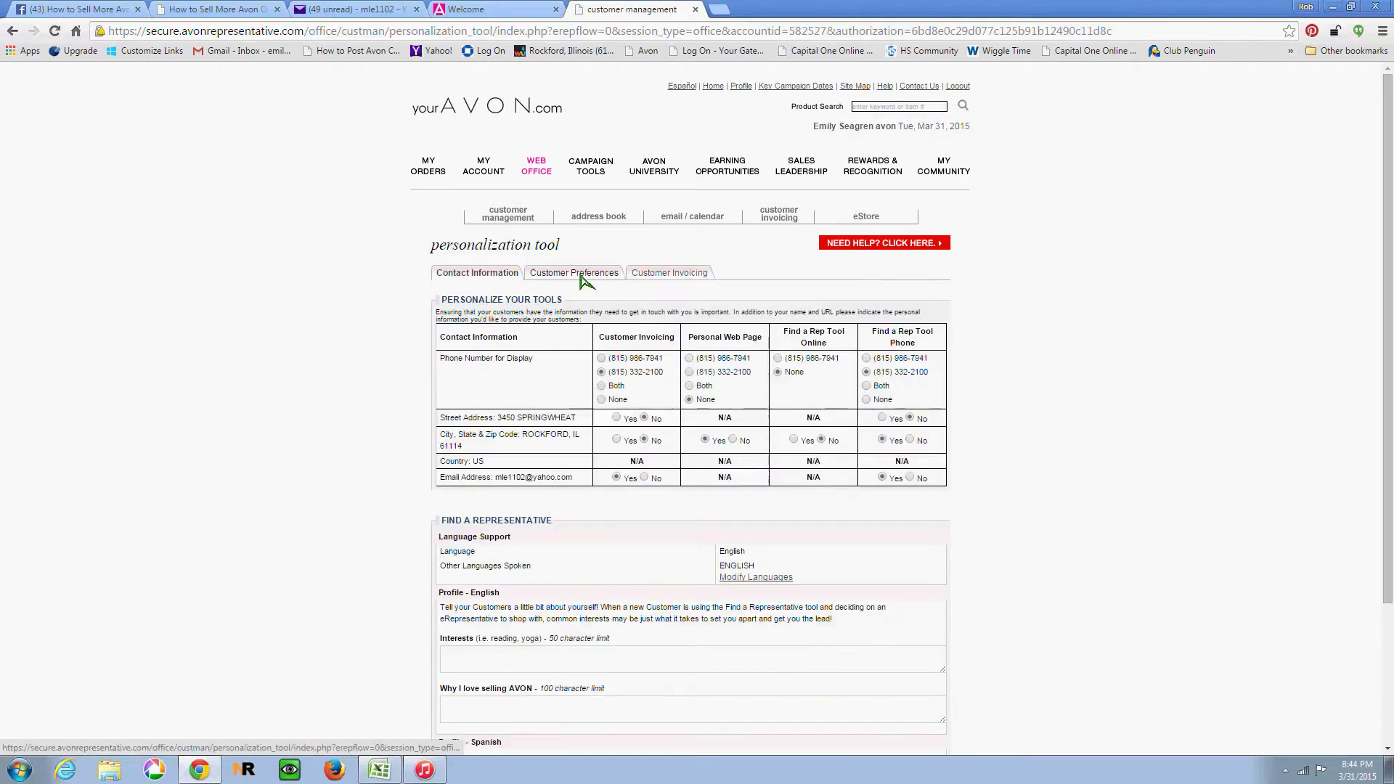
{"action": "left_click", "coordinate": [579, 274]}
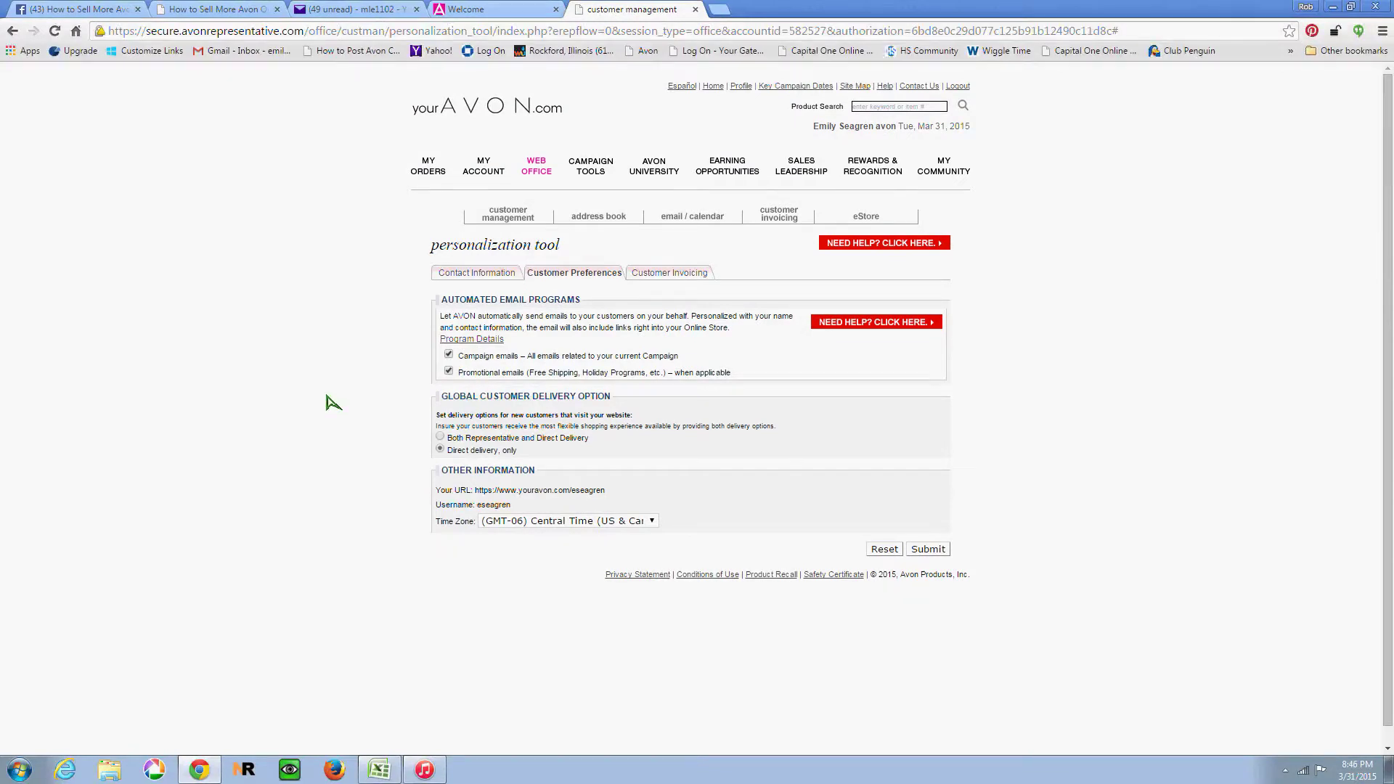
Step: Revisit the Avon representative store's home page, then return to the automated email program preferences
{"action": "mouse_move", "coordinate": [596, 222]}
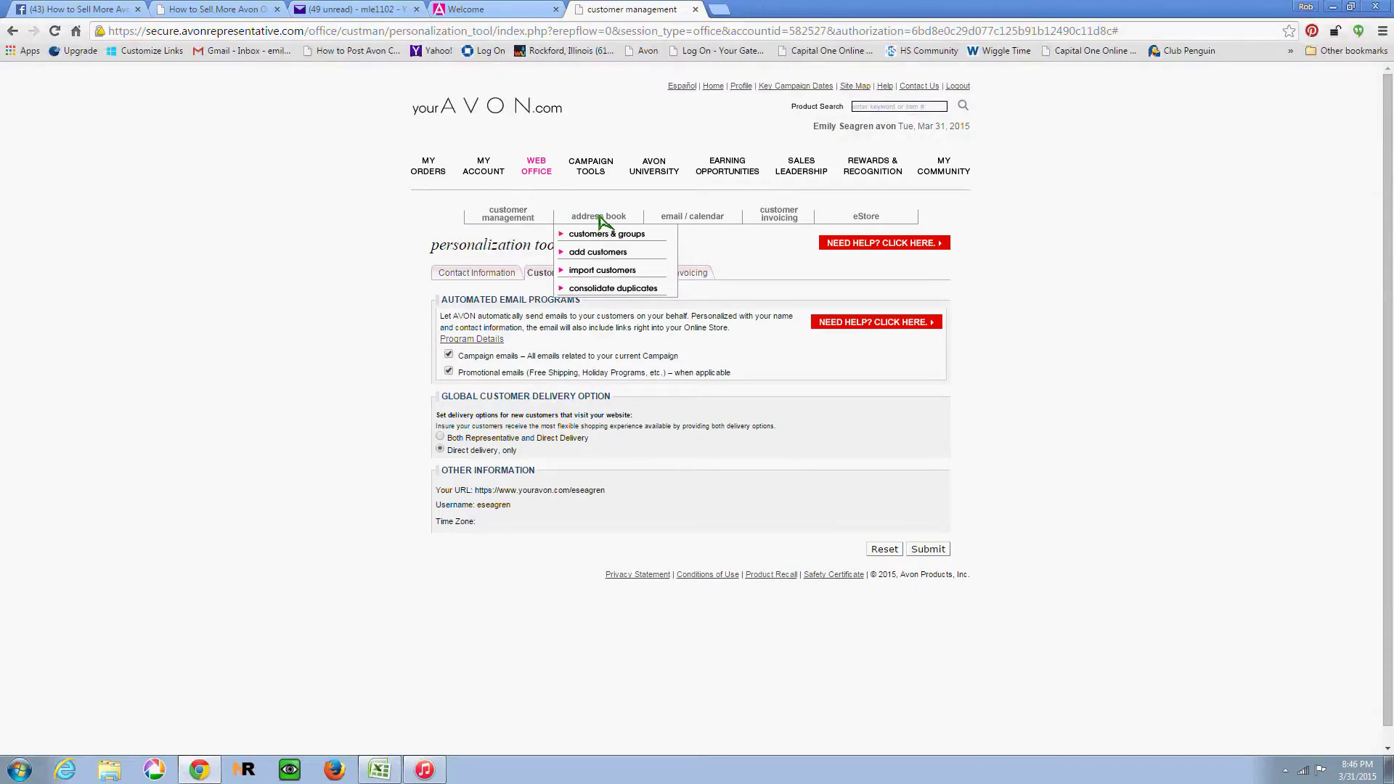
{"action": "mouse_move", "coordinate": [685, 217]}
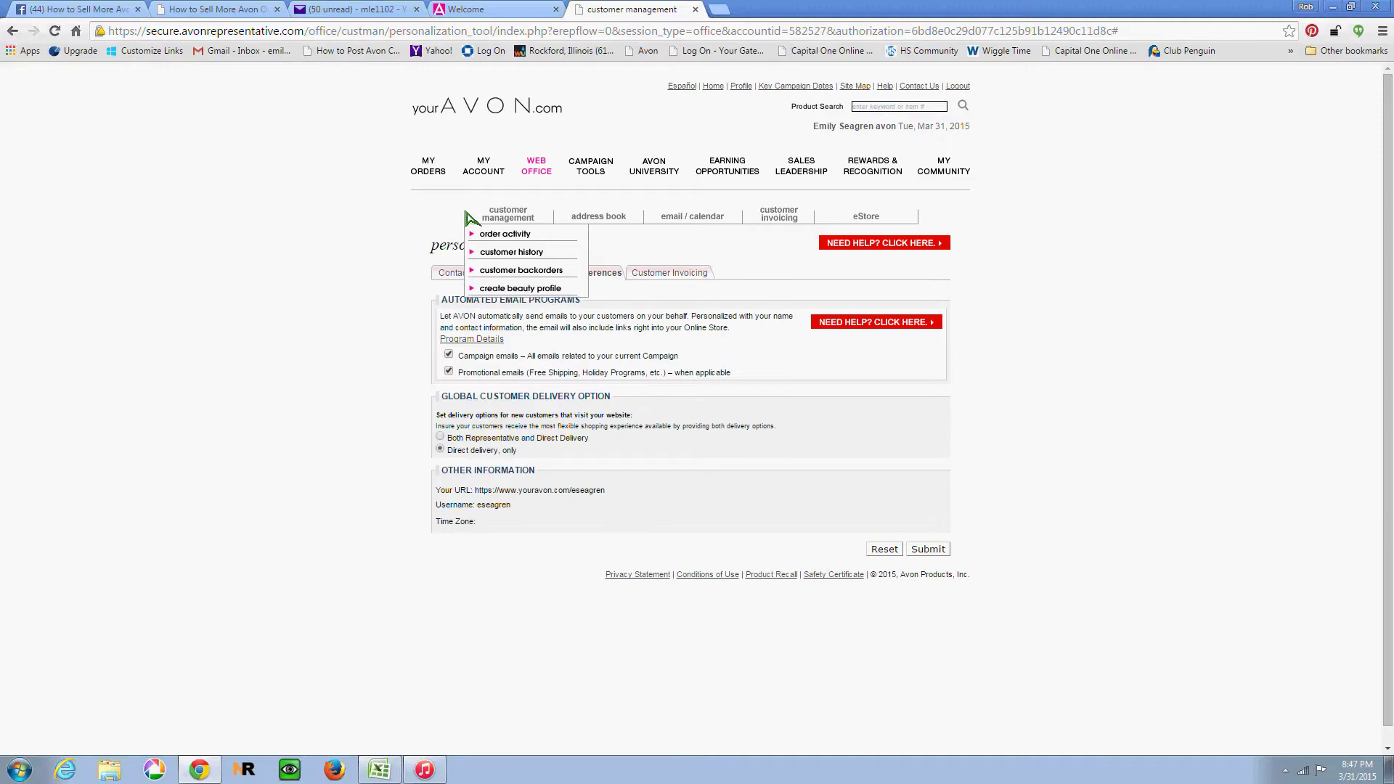
{"action": "left_click", "coordinate": [493, 9]}
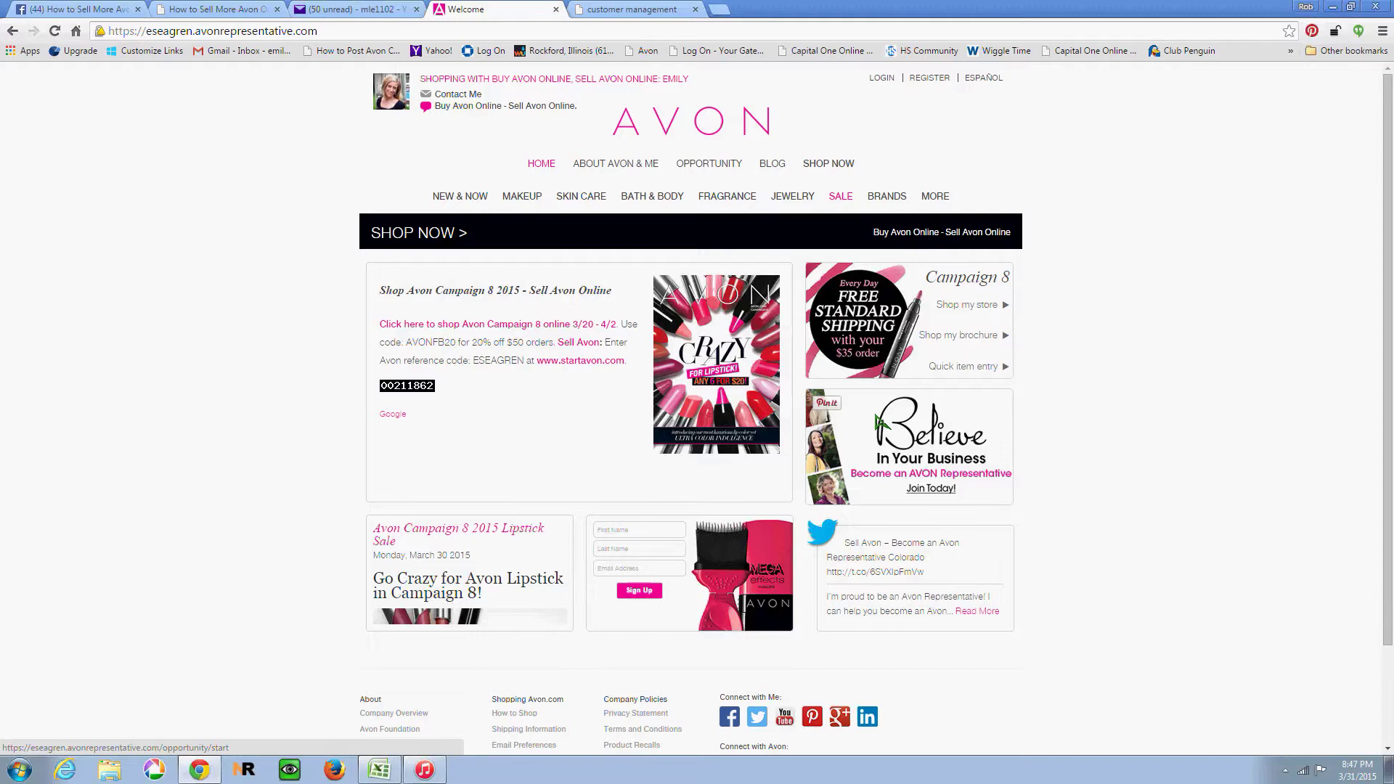
{"action": "left_click", "coordinate": [622, 9]}
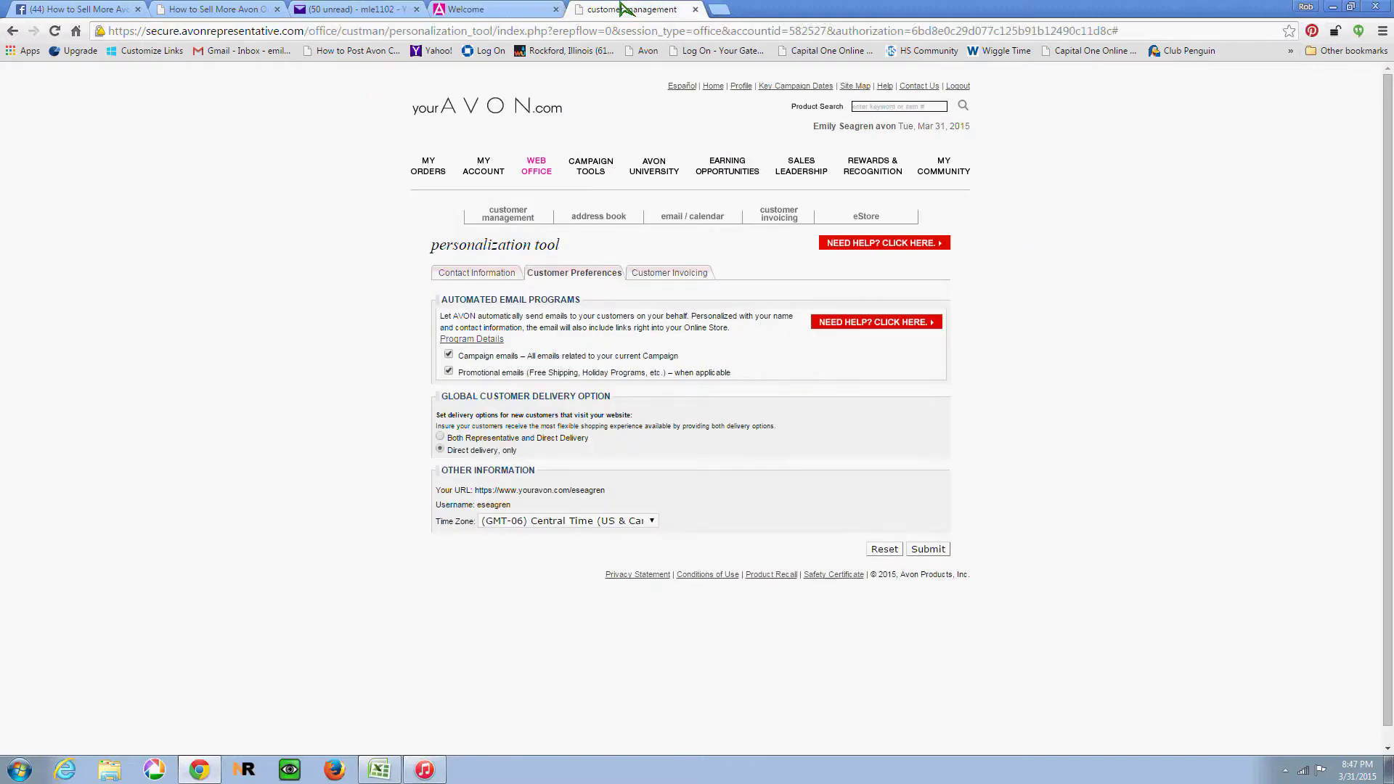
Step: Open the address book's Import Customers page in the Web Office
{"action": "mouse_move", "coordinate": [584, 216]}
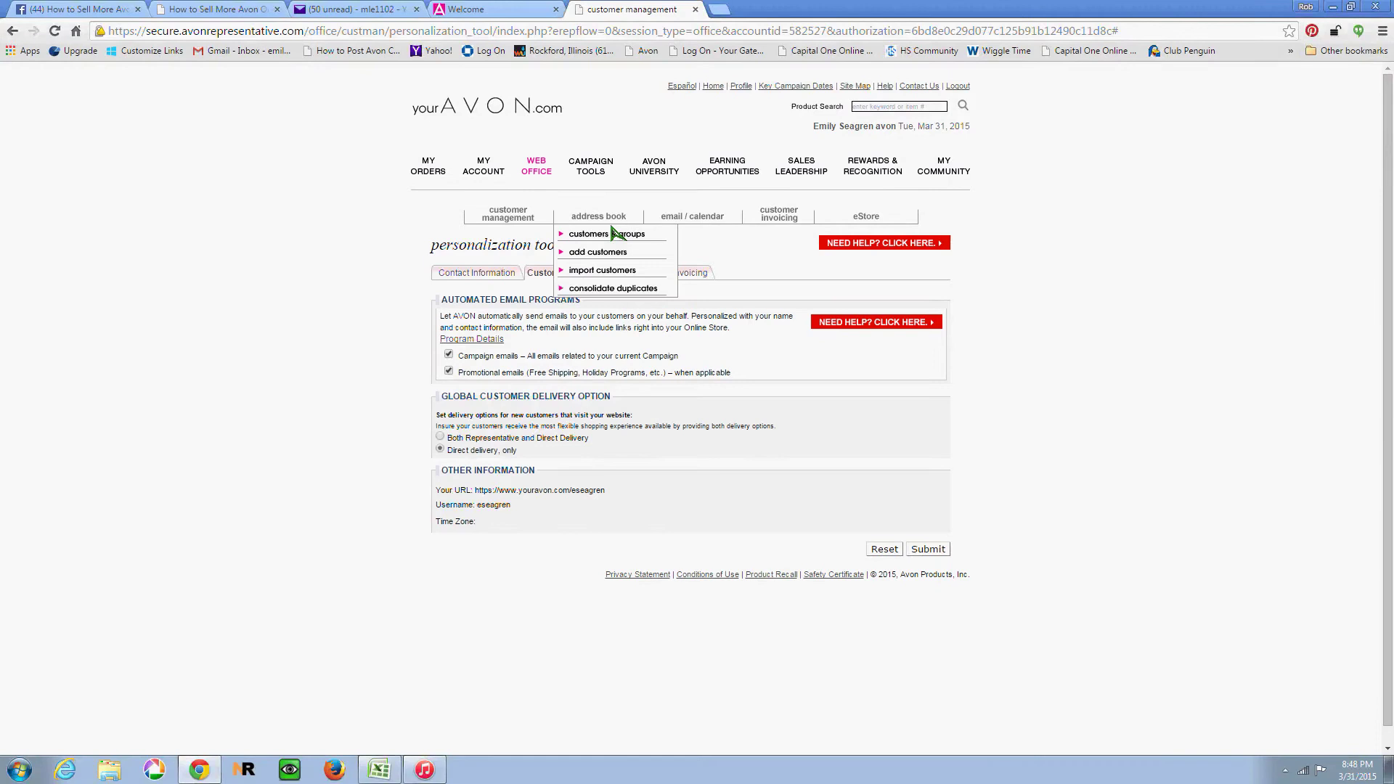
{"action": "left_click", "coordinate": [602, 270]}
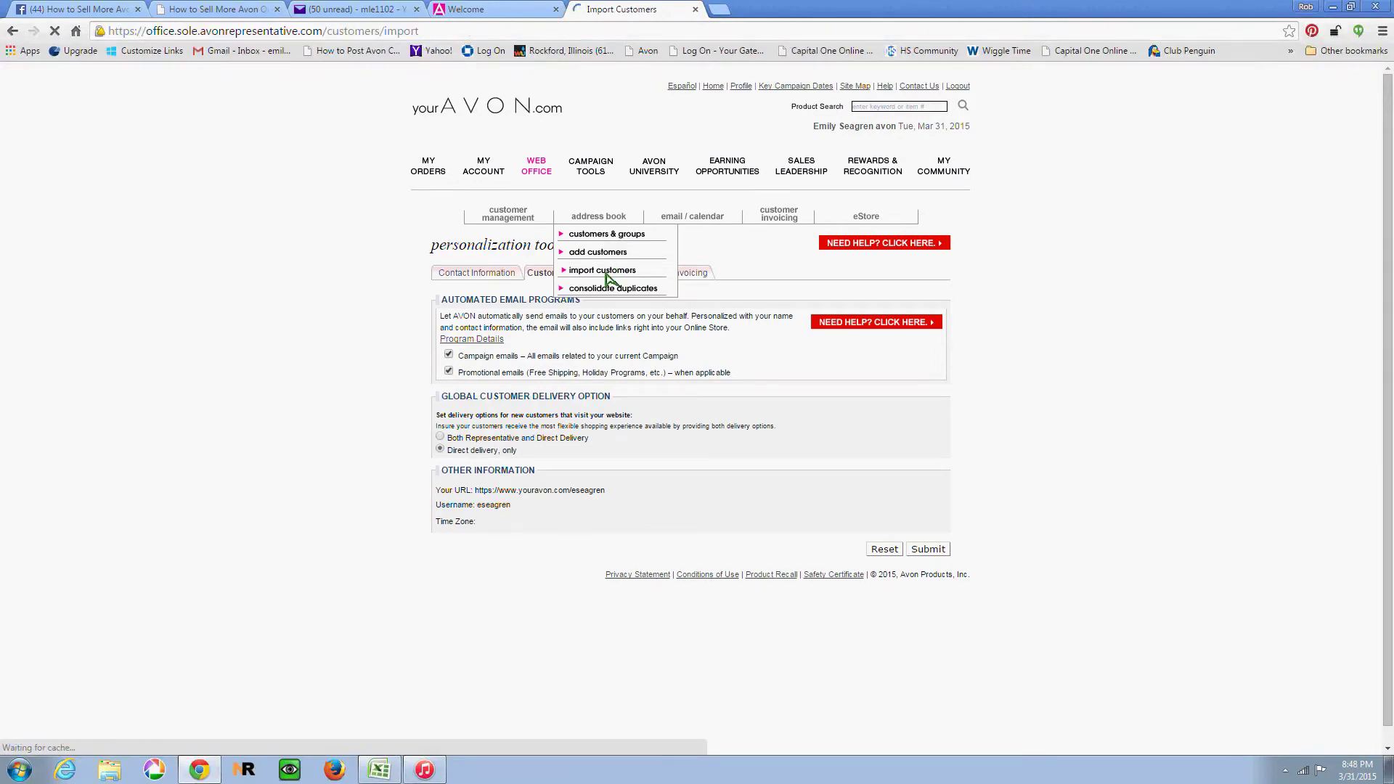
{"action": "mouse_move", "coordinate": [624, 219]}
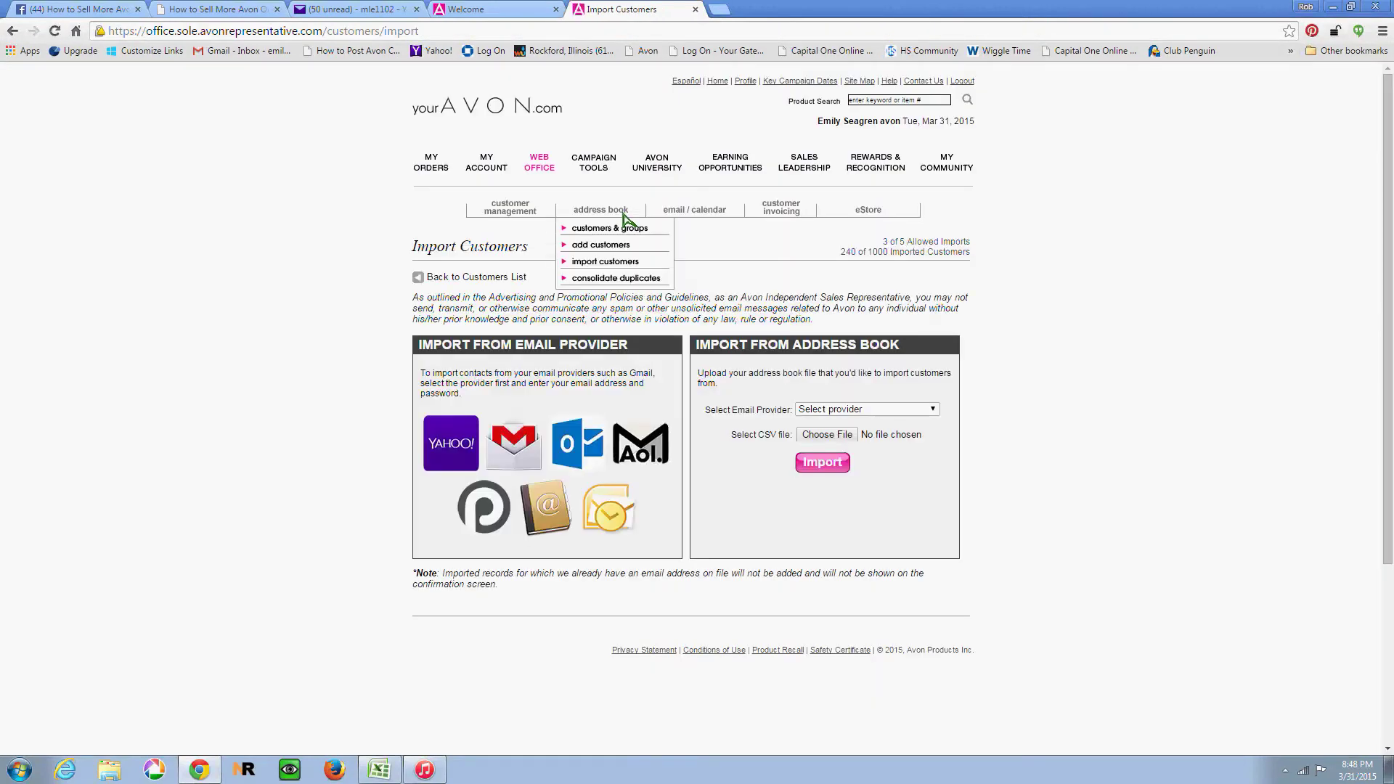